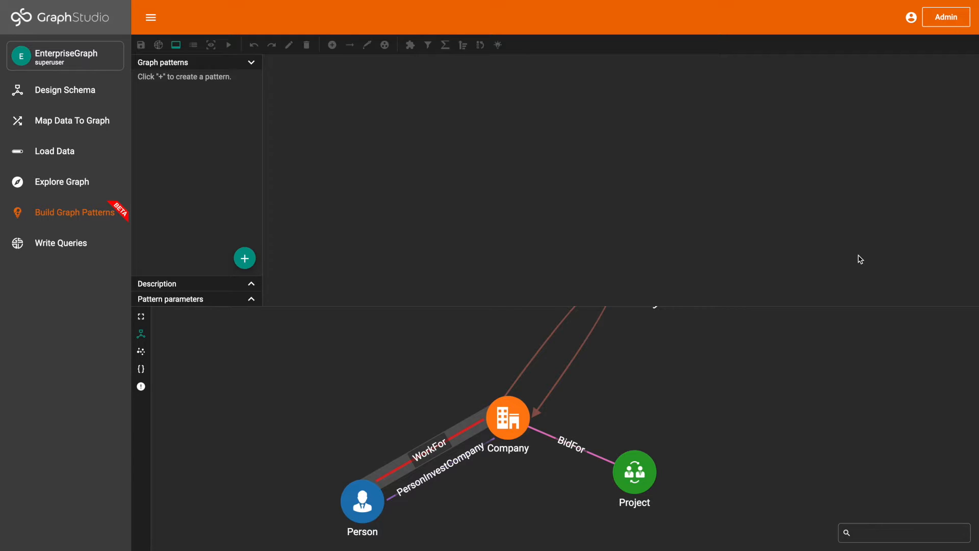
- Add a new graph pattern named peopleWithKeyPositionsInAtLeastTwoCompanies
click(245, 258)
text(peopleWithKeyPositions)
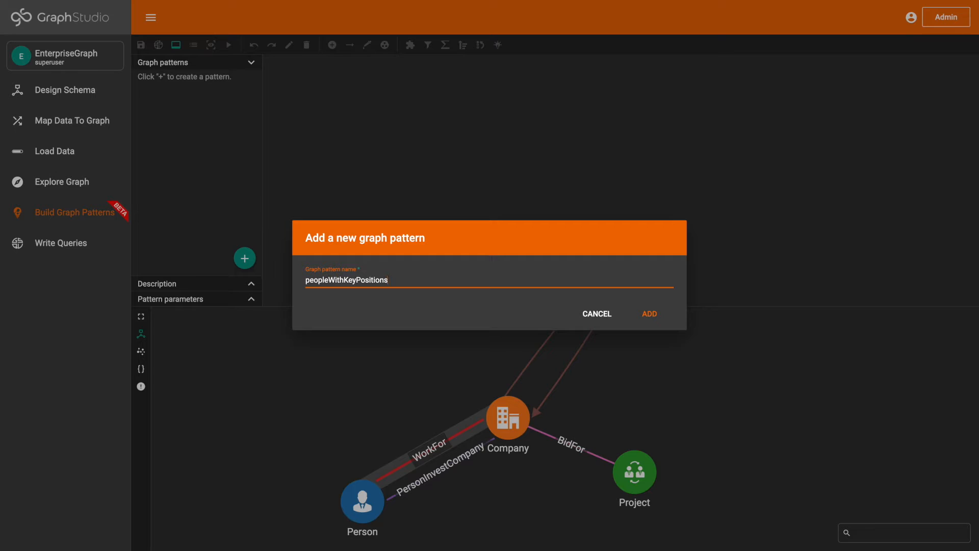
text(InAtLeastTwoCompanies)
click(657, 315)
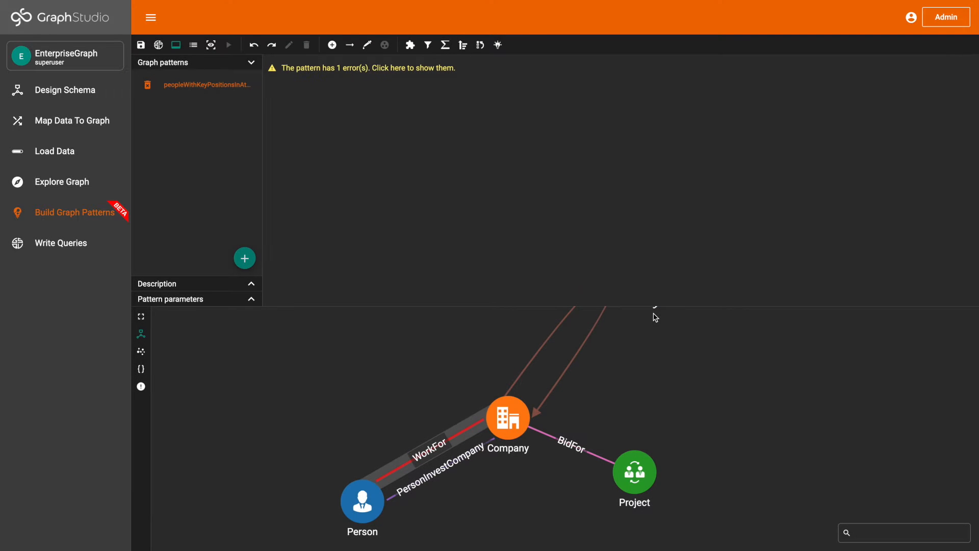
- Describe the pattern as "Find all the people who are a CEO, Director or Vice President in at least two different companies" and apply it
click(255, 286)
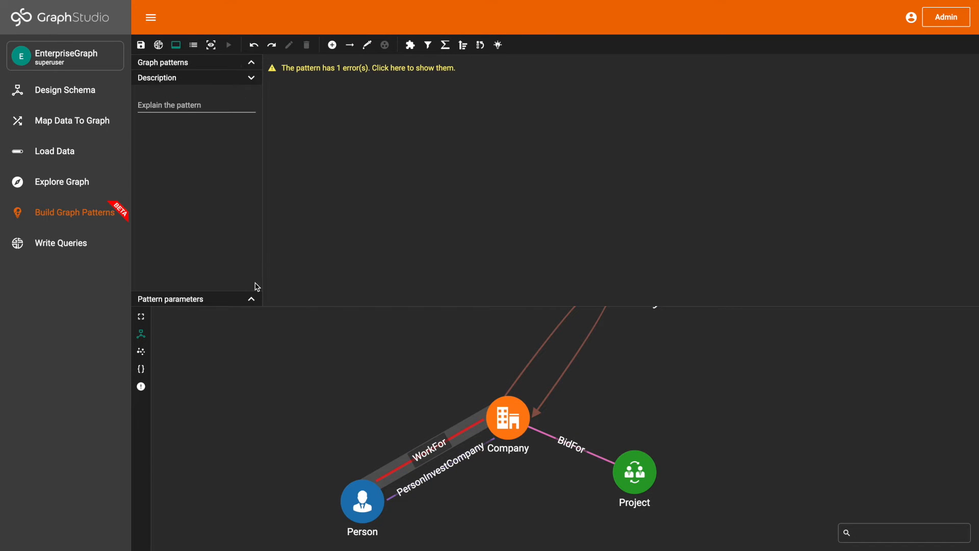
click(219, 105)
text(Find all the people who are)
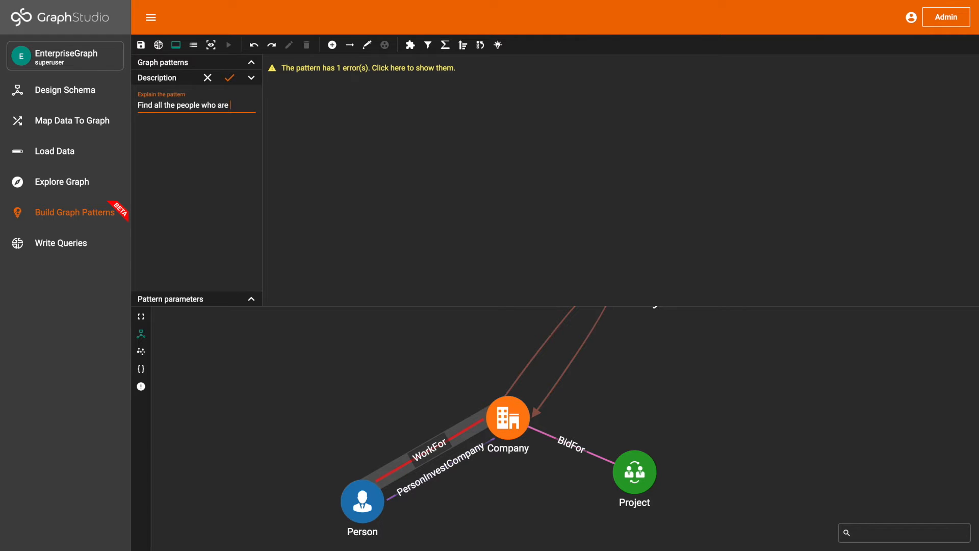
text( a CEO, Director )
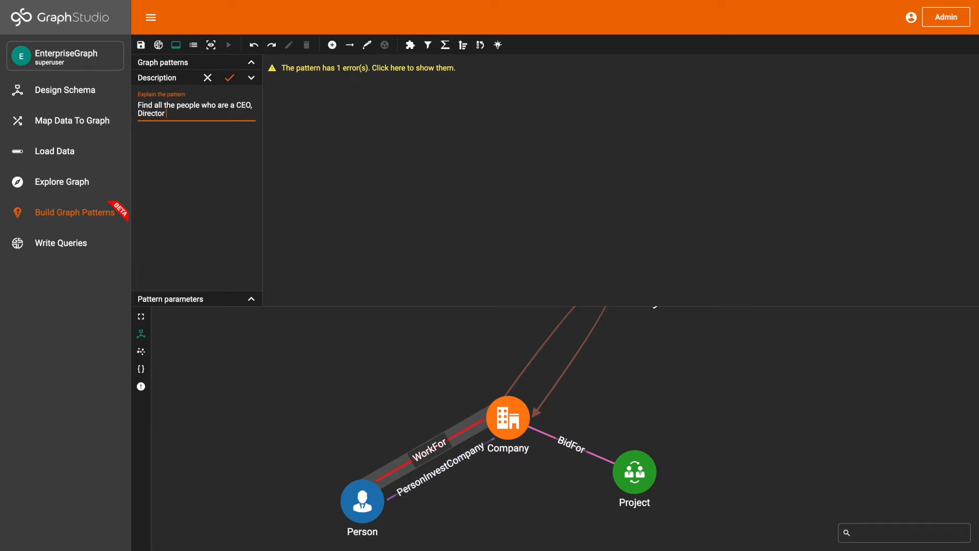
text(or Vice Presid)
key(BackSpace)
key(BackSpace)
text(t least two different companies)
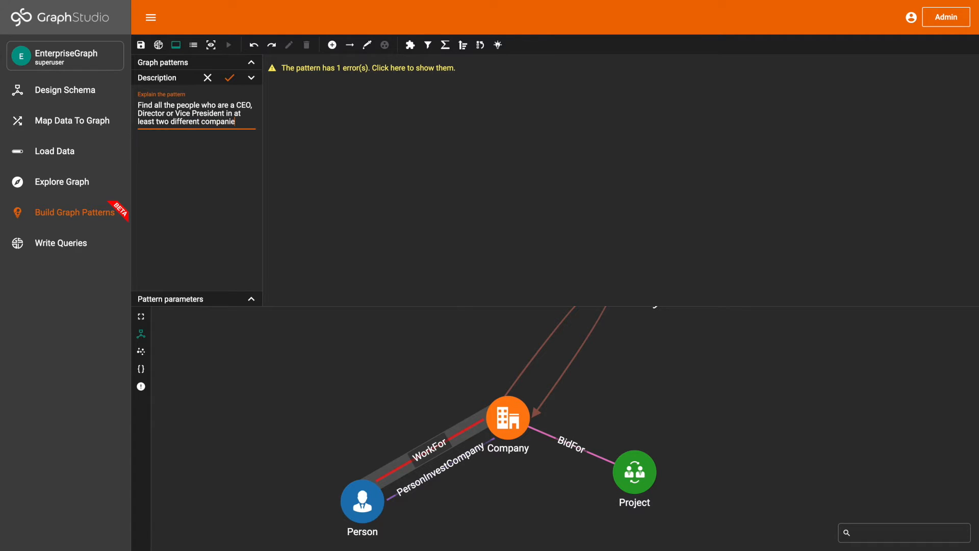
click(231, 78)
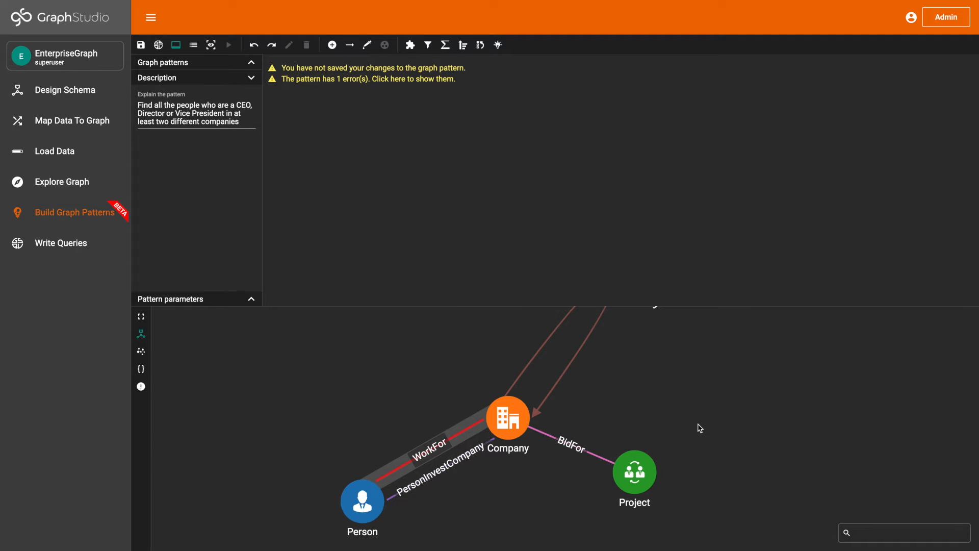
- Add the schema's WorkFor edge with its Person and Company vertices to the pattern and move Person farther from Company
click(141, 317)
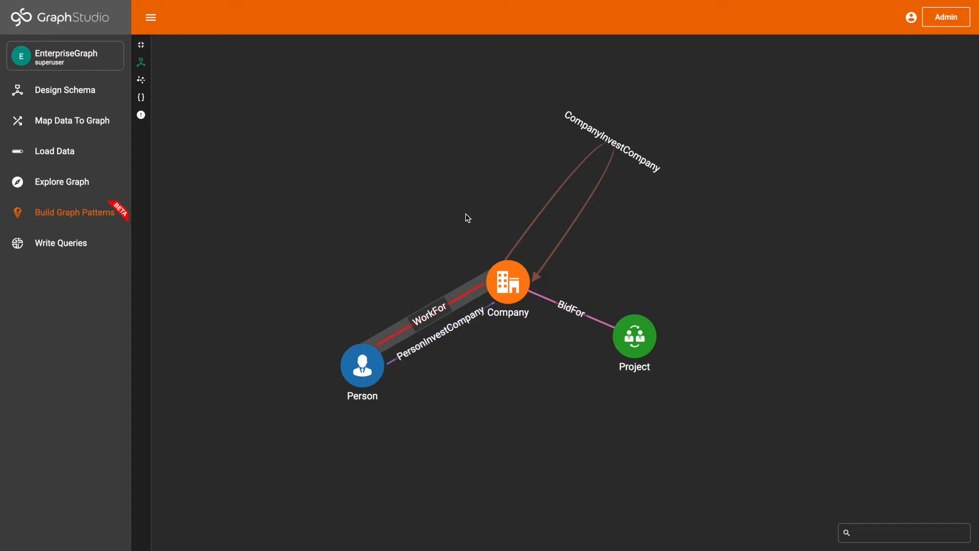
mouse_move(508, 282)
mouse_move(431, 309)
click(145, 46)
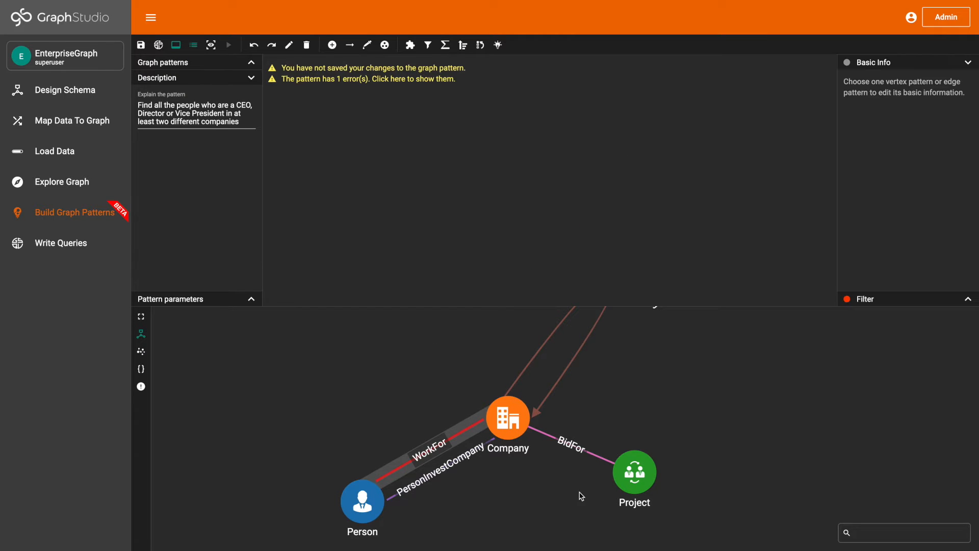
click(367, 45)
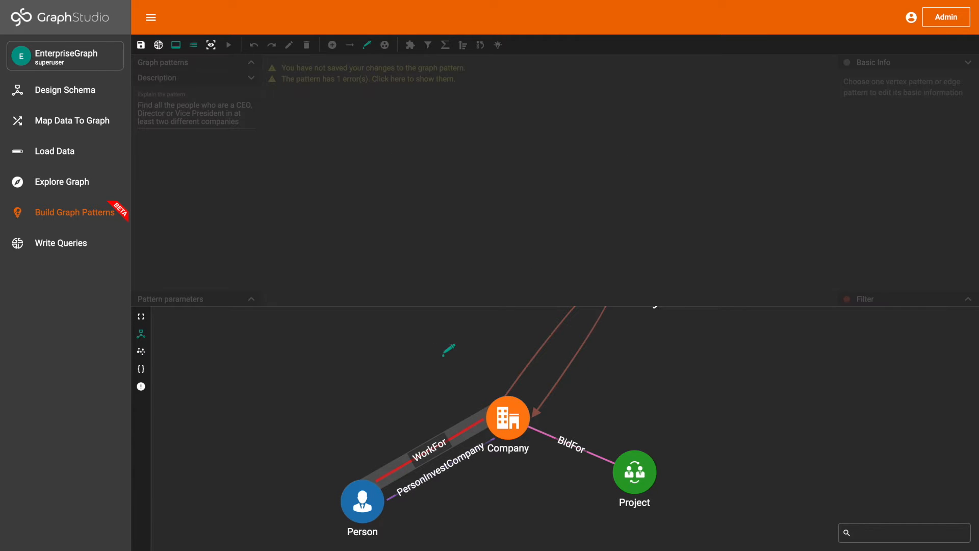
click(441, 440)
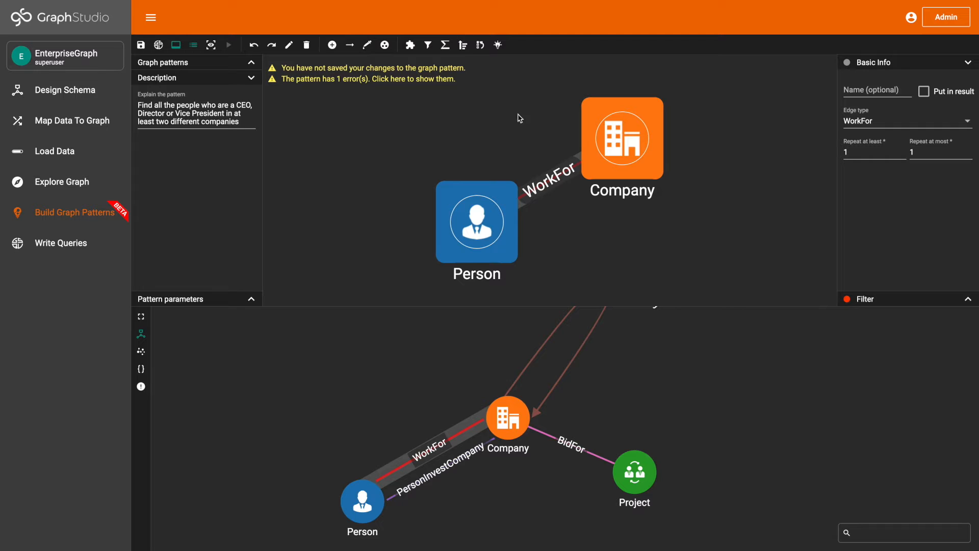
drag(490, 194, 380, 135)
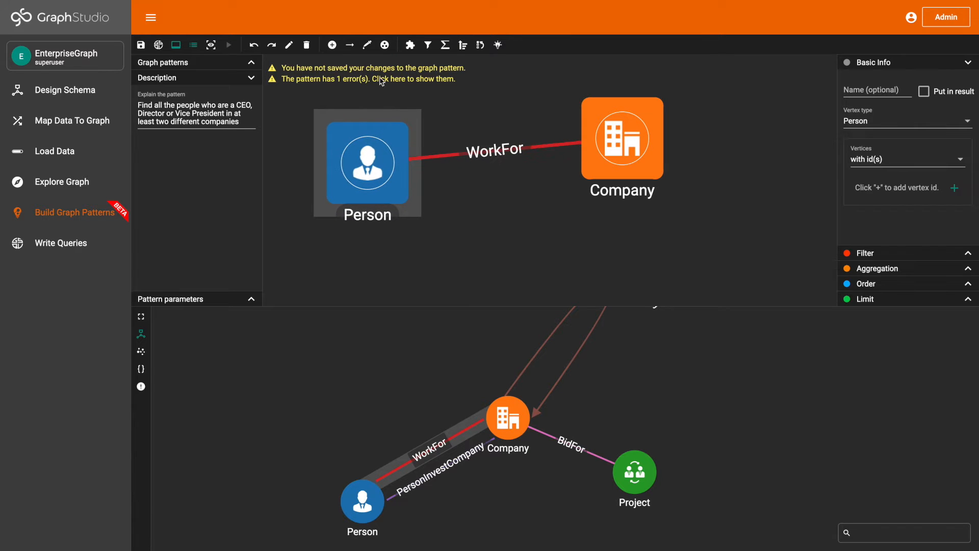
- Add a second WorkFor edge with its Person and Company below the first pair and reposition its Person vertex
click(367, 45)
click(438, 445)
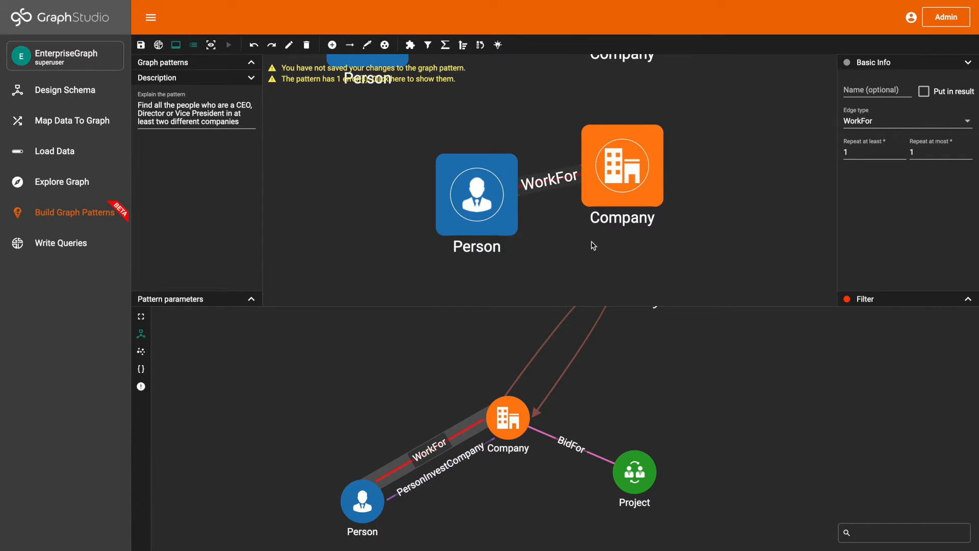
drag(533, 220, 487, 218)
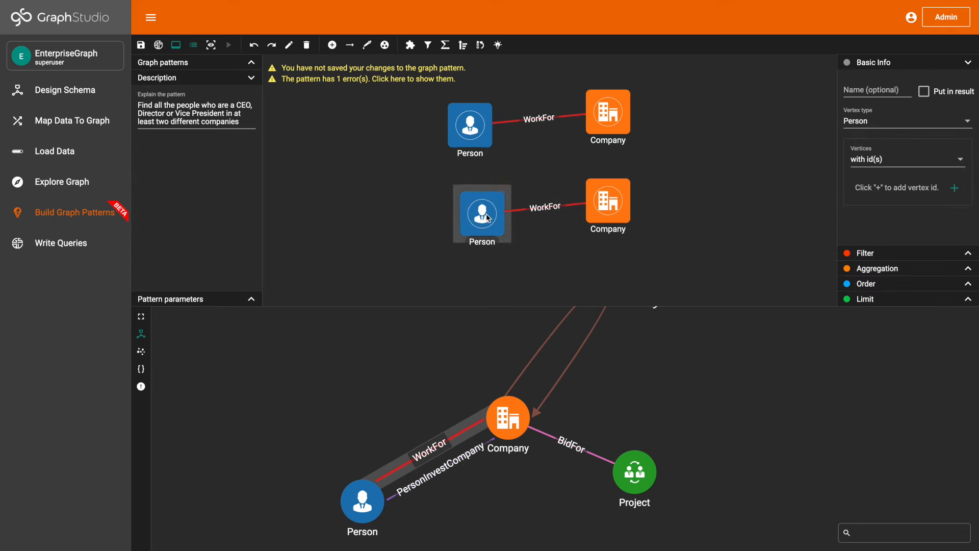
- Merge the two Person vertices into one so that both WorkFor edges start from the same Person
shift+click(482, 146)
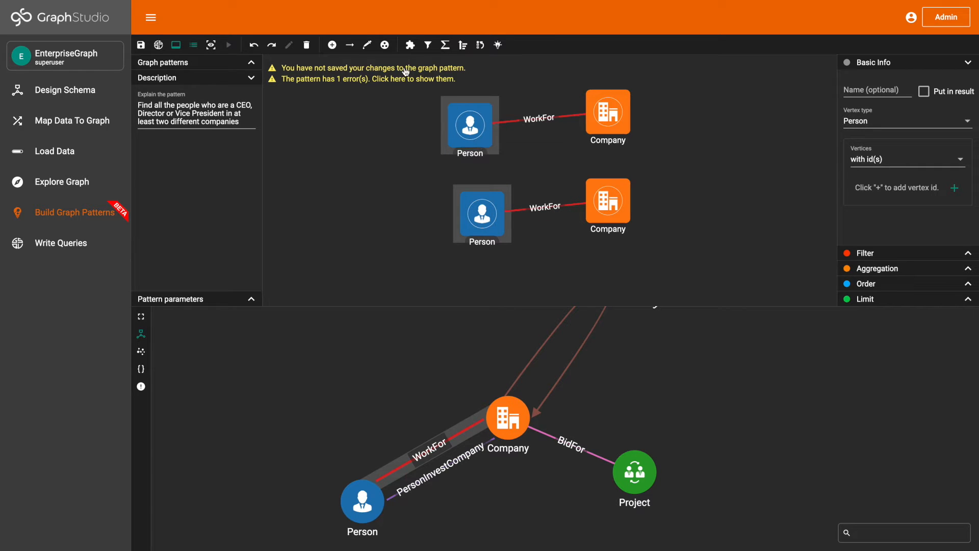
click(385, 45)
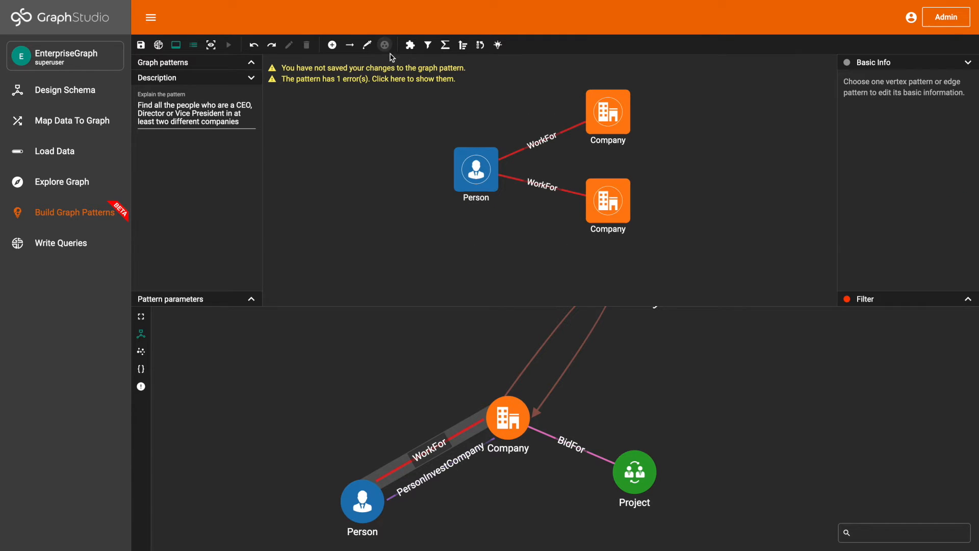
click(470, 171)
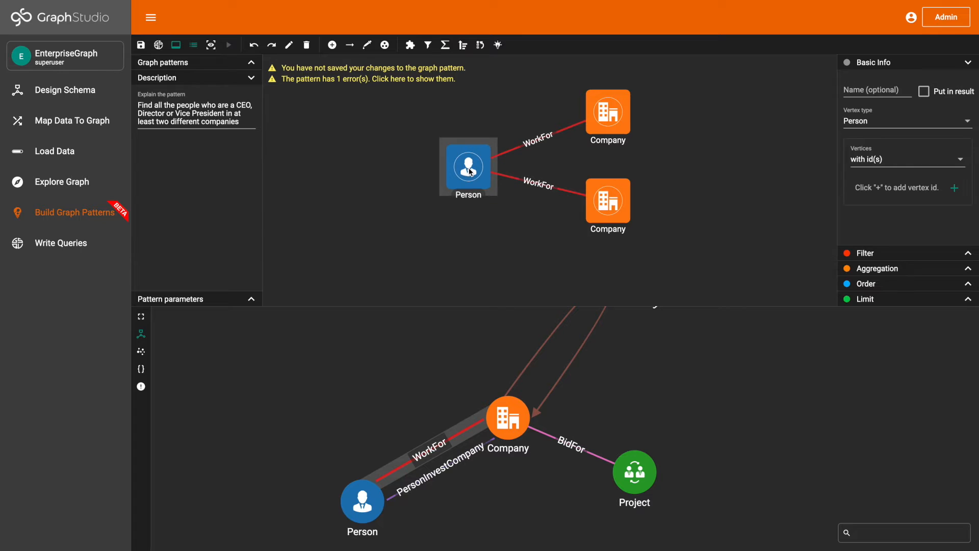
- Add a filter to the upper WorkFor edge with the condition type Condition1 OR Condition2
click(539, 141)
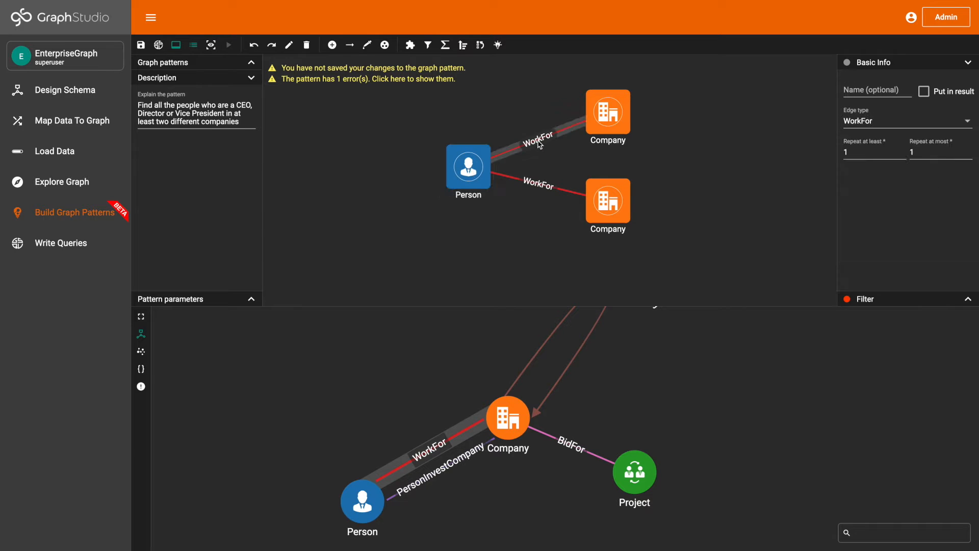
click(902, 298)
click(966, 105)
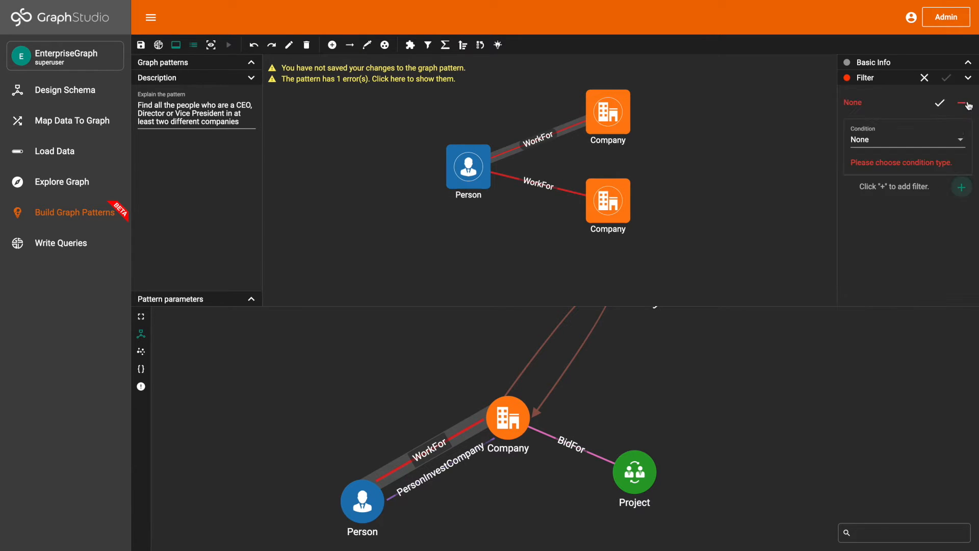
click(921, 140)
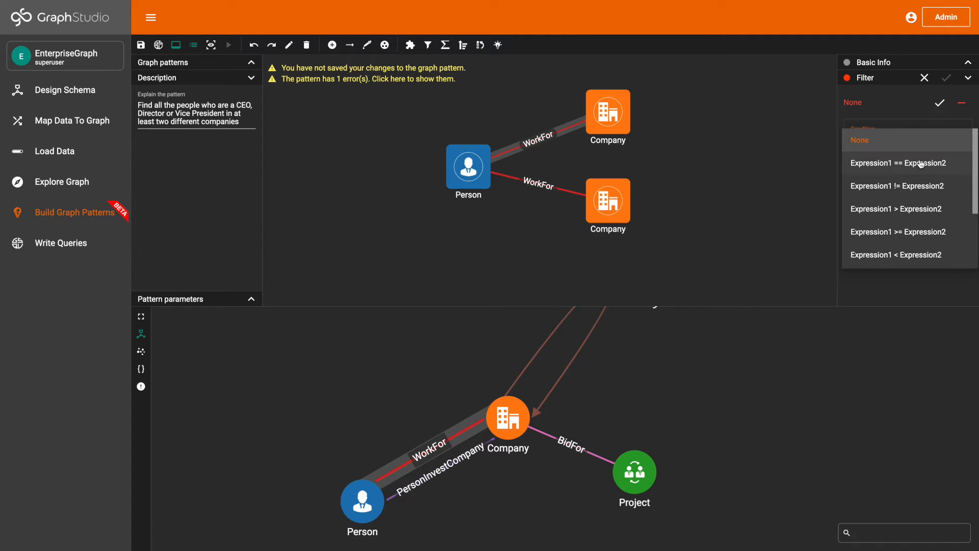
scroll(921, 164, down, 2)
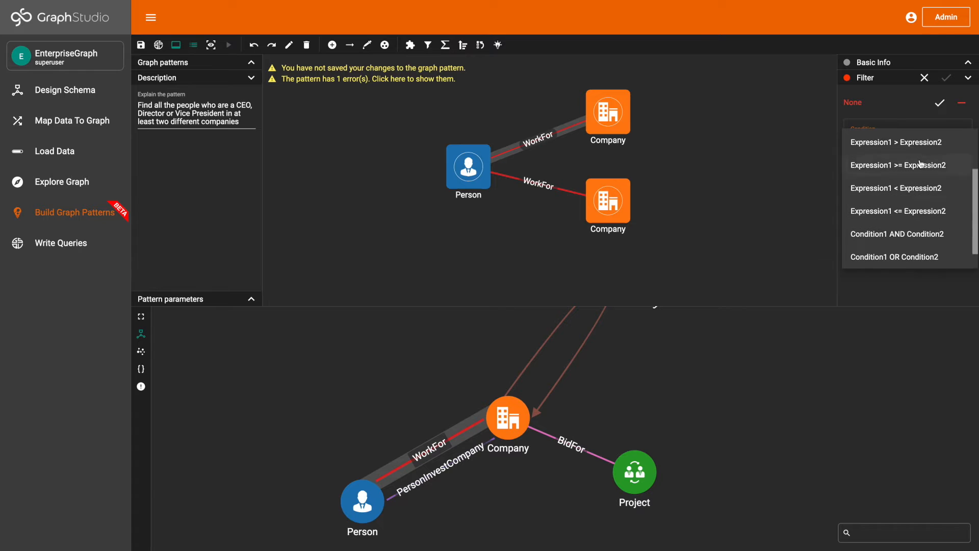
click(920, 256)
- Set the filter's Condition 1 to Expression1 == Expression2, with the title attribute as Expression 1
click(911, 190)
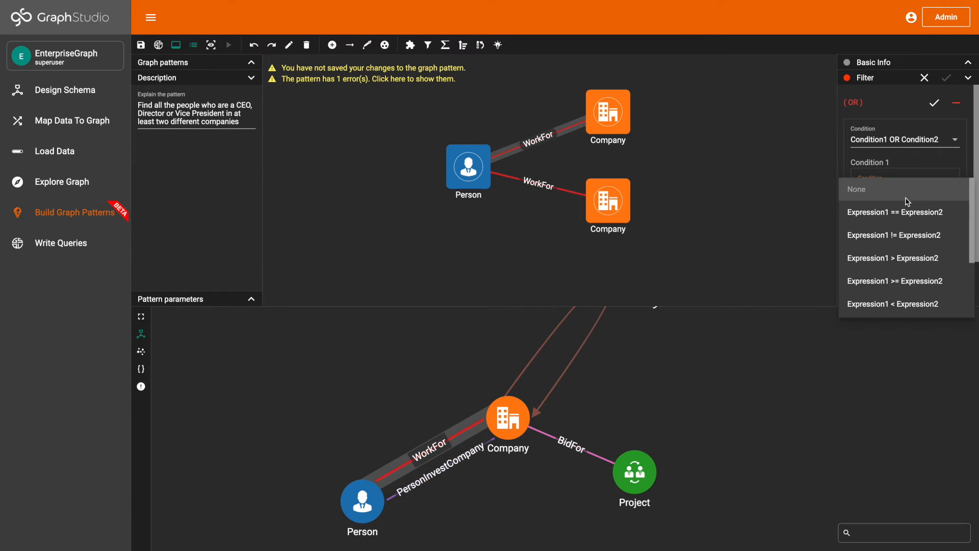
click(908, 208)
scroll(908, 208, down, 1)
click(908, 207)
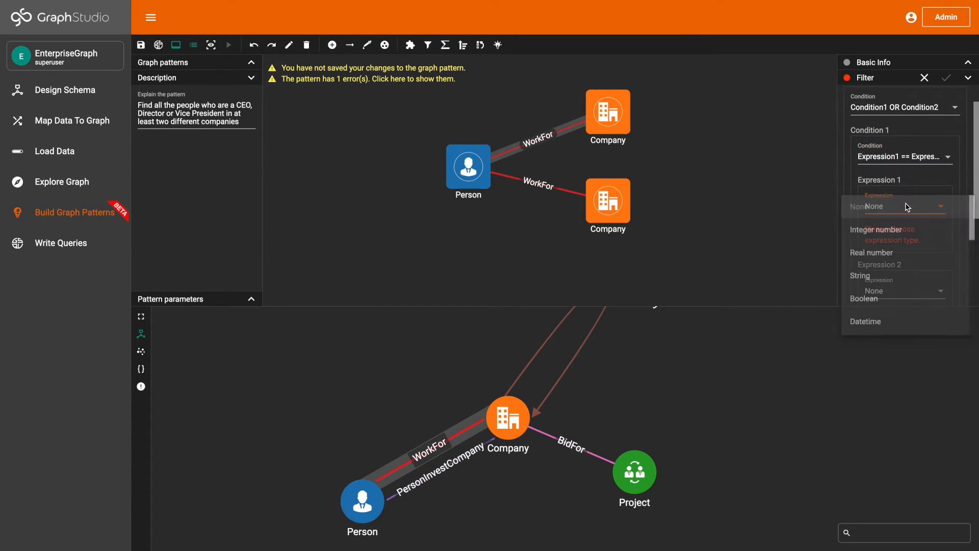
scroll(910, 247, down, 2)
scroll(910, 248, down, 3)
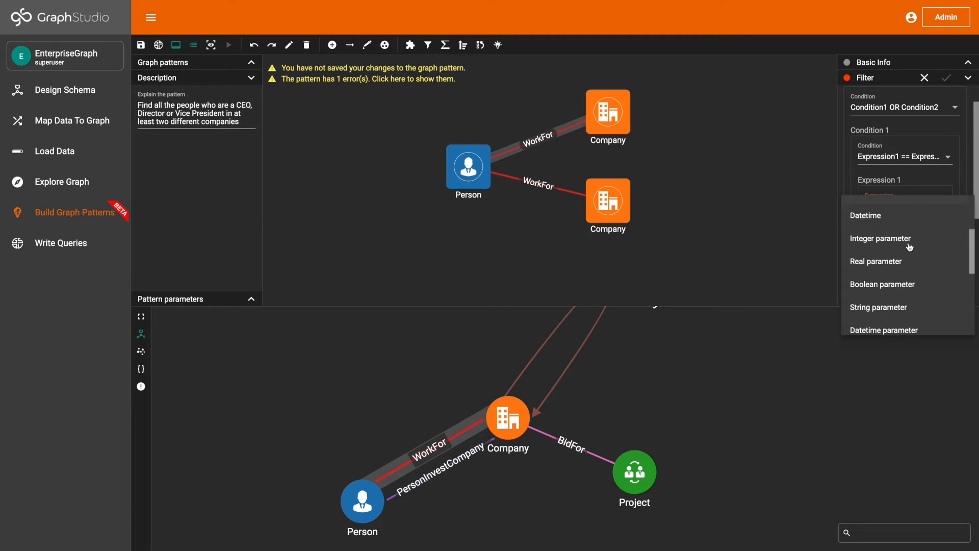
click(904, 298)
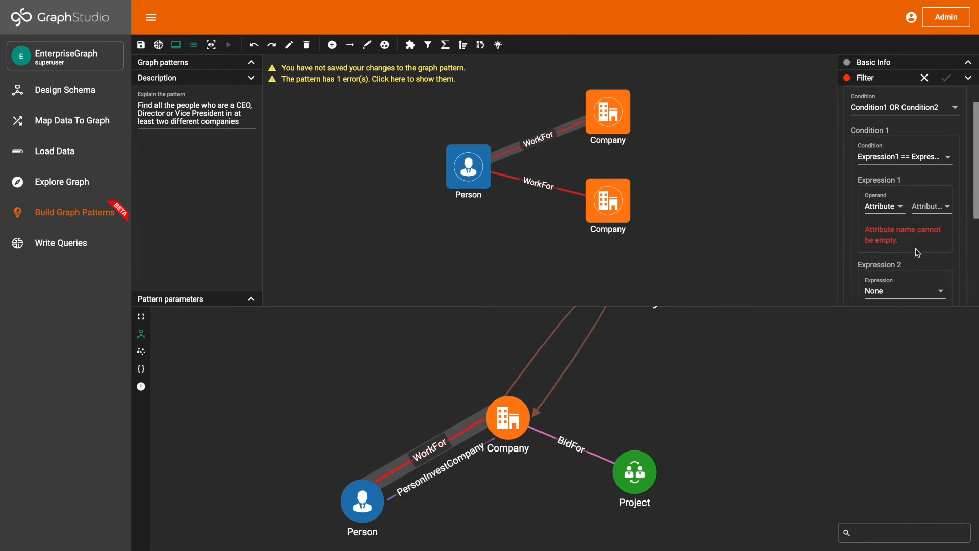
click(932, 209)
click(934, 216)
- Set Expression 2 of Condition 1 to the string CEO
scroll(931, 237, down, 1)
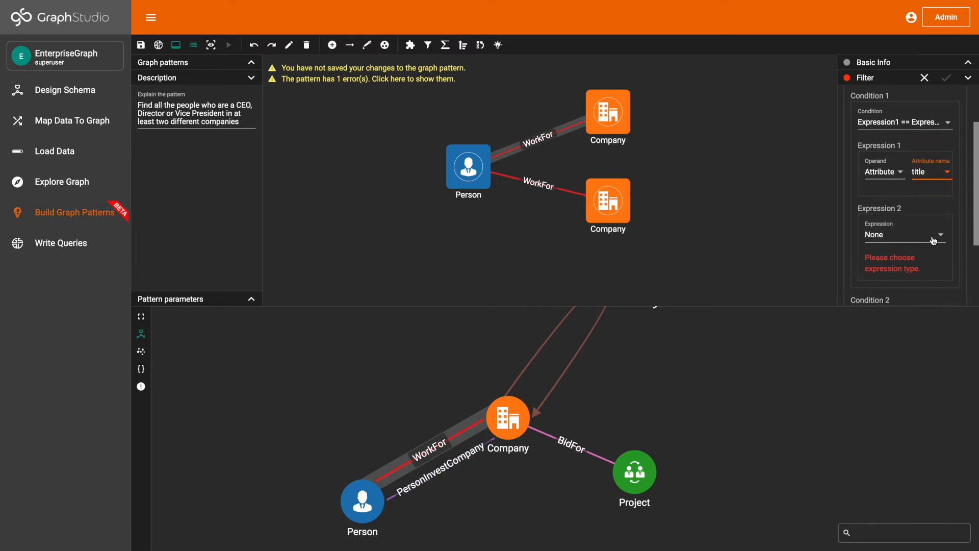
click(927, 239)
click(911, 305)
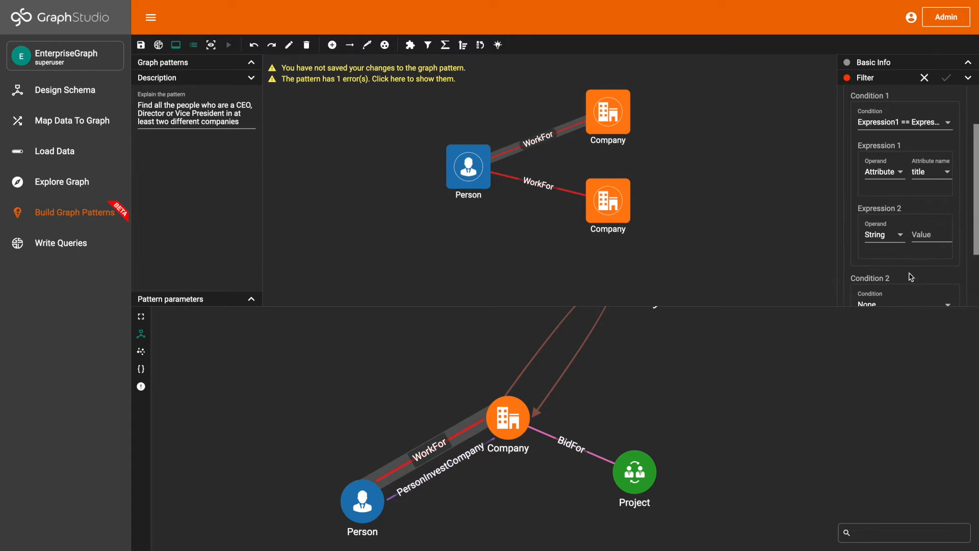
click(930, 235)
text(CEO)
- Set the filter's Condition 2 to a nested Condition1 OR Condition2
scroll(945, 174, down, 2)
click(913, 228)
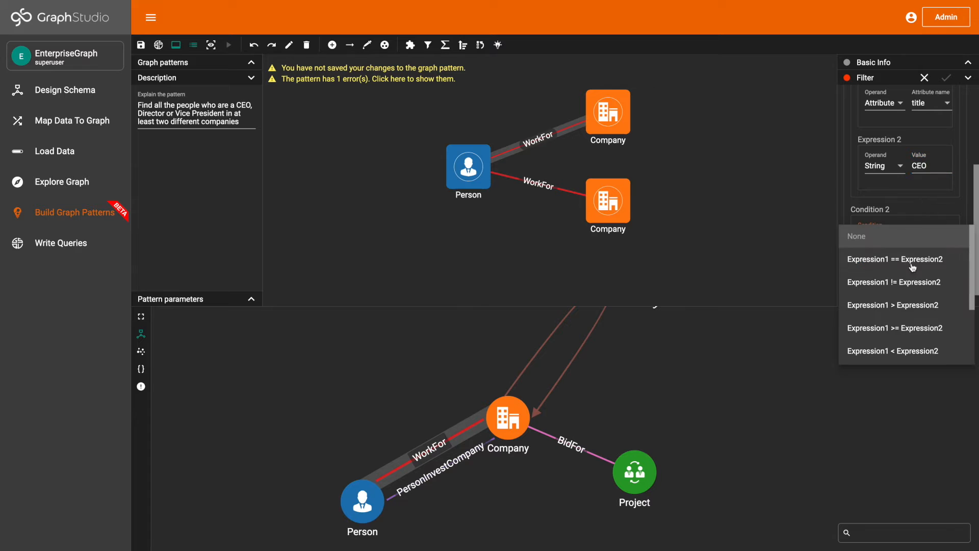
scroll(916, 261, down, 3)
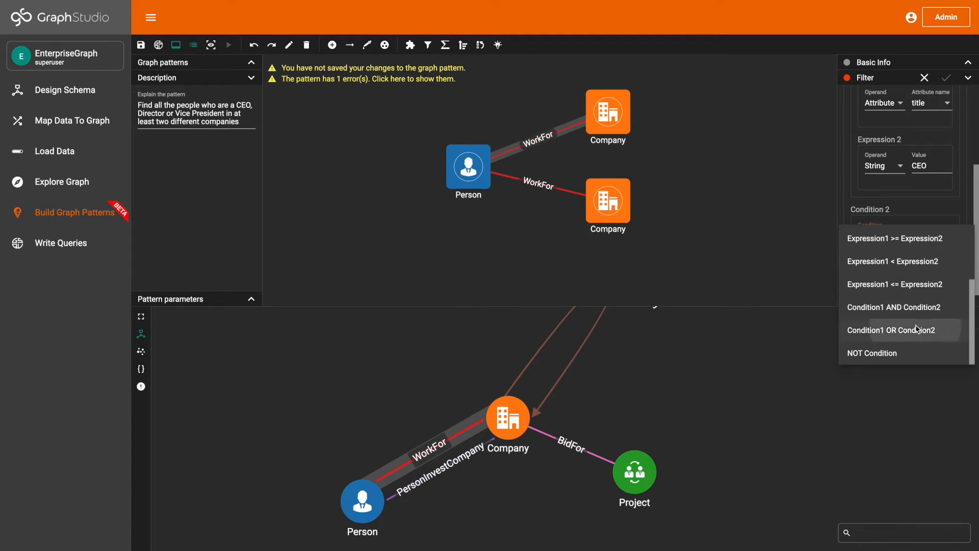
click(901, 330)
- Set the nested Condition 1 to Expression1 == Expression2, with the title attribute as Expression 1
scroll(906, 250, down, 2)
click(906, 250)
click(908, 263)
scroll(909, 265, down, 1)
click(910, 259)
scroll(910, 269, down, 2)
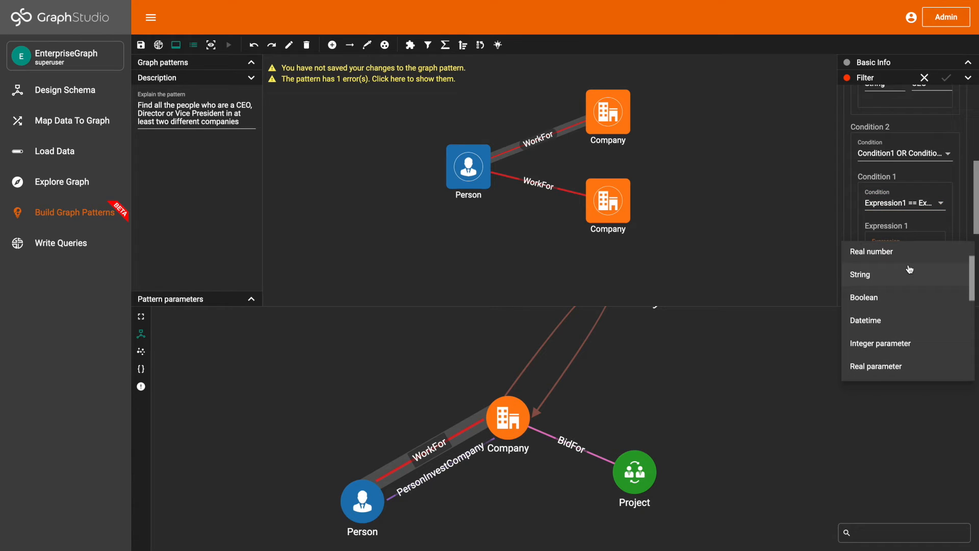
scroll(910, 269, down, 3)
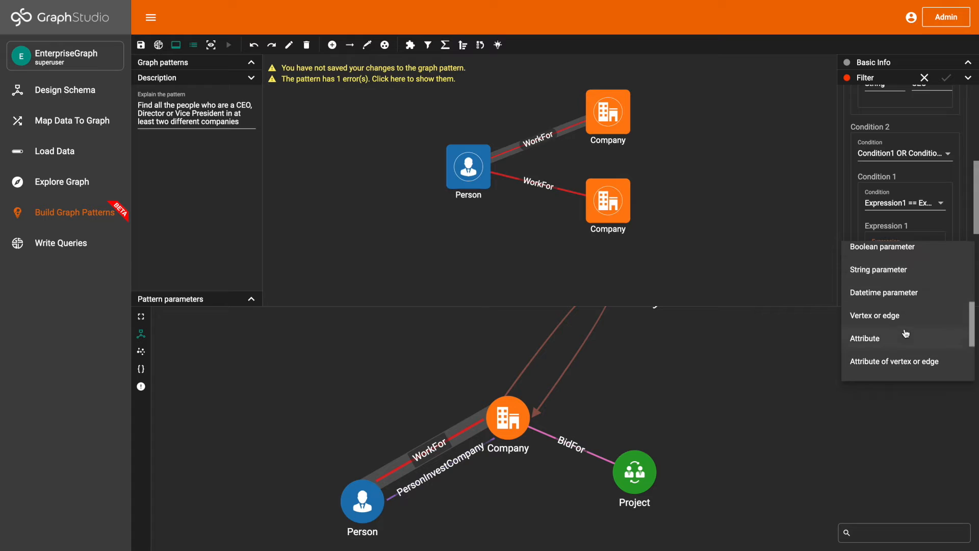
click(906, 341)
click(928, 252)
click(929, 258)
- Set Expression 2 of the nested Condition 1 to the string Director
scroll(930, 259, down, 1)
scroll(931, 258, down, 1)
click(924, 270)
scroll(916, 331, down, 1)
click(912, 313)
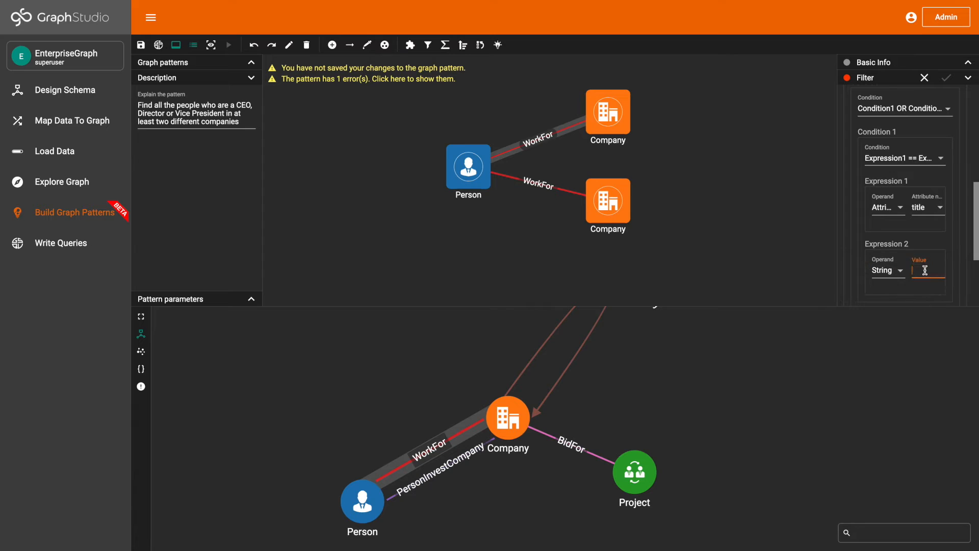
text(Direcrot)
- Set the nested Condition 2 to Expression1 == Expression2, with the title attribute as Expression 1
scroll(925, 213, down, 3)
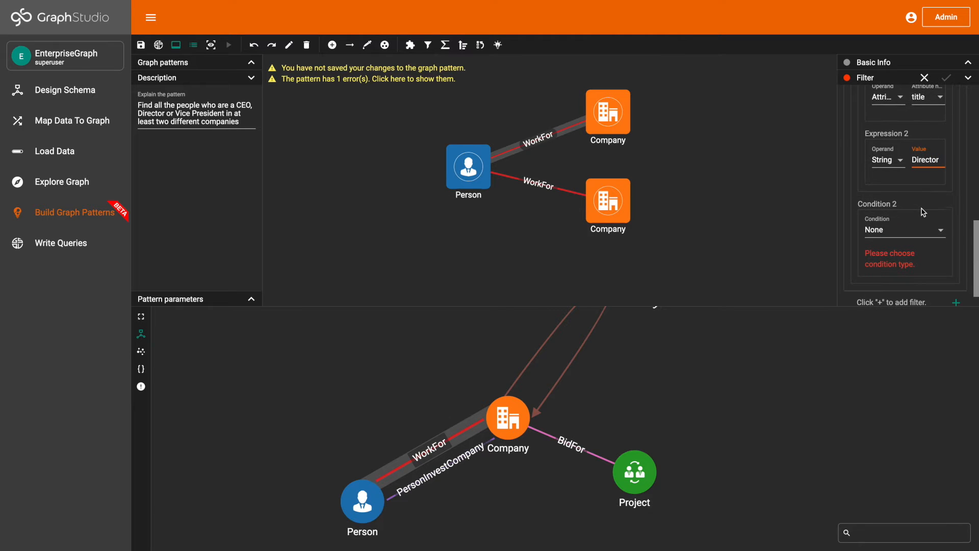
click(915, 232)
click(913, 253)
scroll(911, 243, down, 1)
click(912, 244)
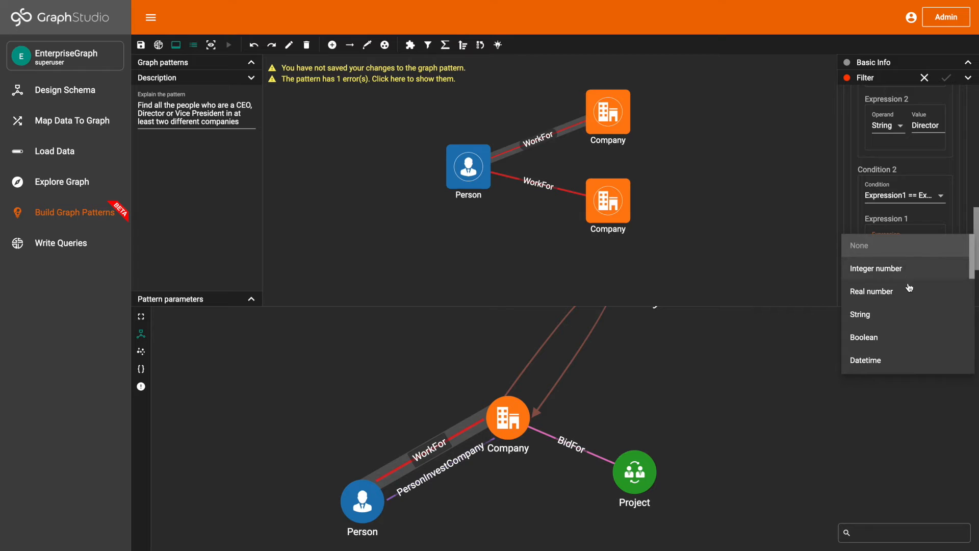
scroll(910, 287, down, 1)
scroll(910, 285, down, 4)
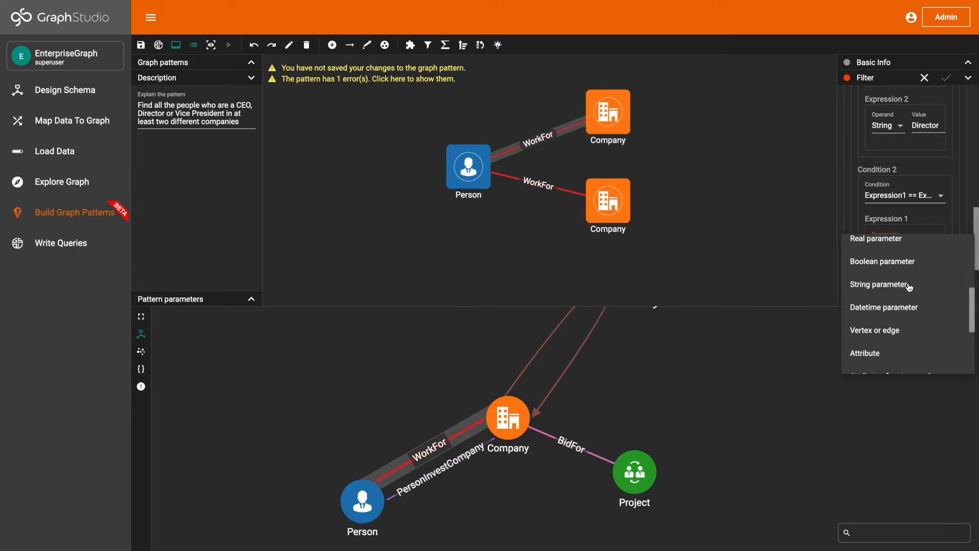
click(908, 295)
click(925, 244)
click(915, 255)
- Set Expression 2 of the nested Condition 2 to the string Vice President
scroll(915, 258, down, 1)
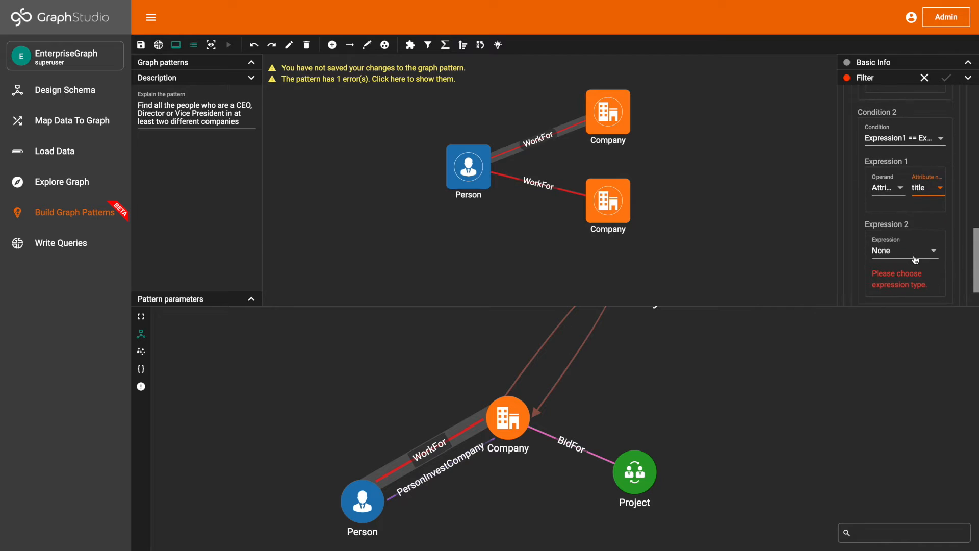
click(916, 260)
scroll(914, 284, down, 2)
click(915, 283)
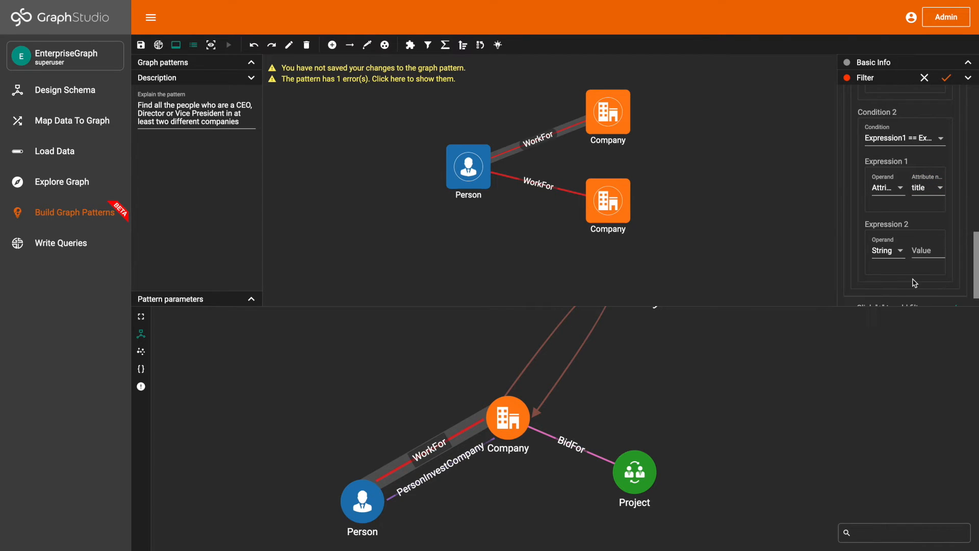
click(931, 254)
text(Vice President)
- Apply the filter to the upper WorkFor edge and move the Person vertex farther away from the Company vertices
scroll(936, 250, down, 1)
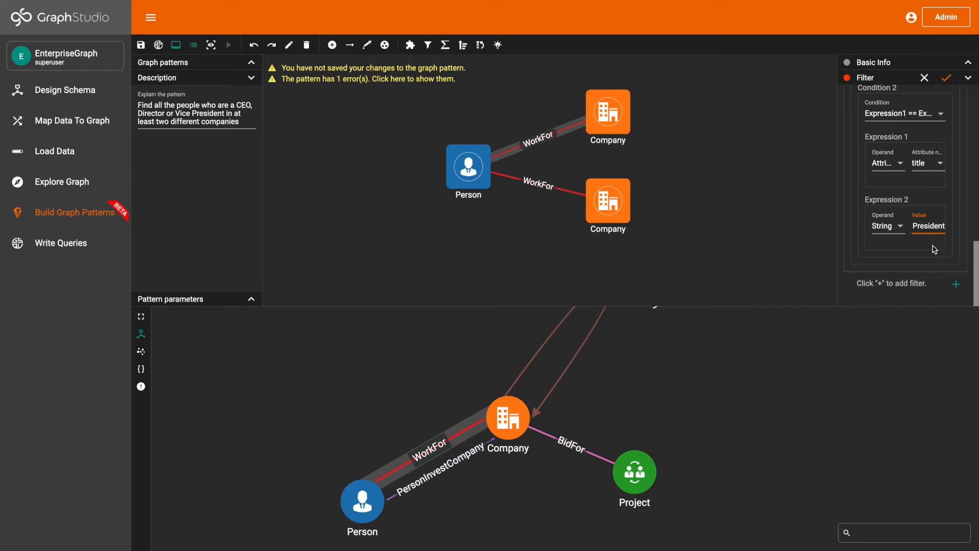
click(947, 79)
drag(478, 163, 402, 170)
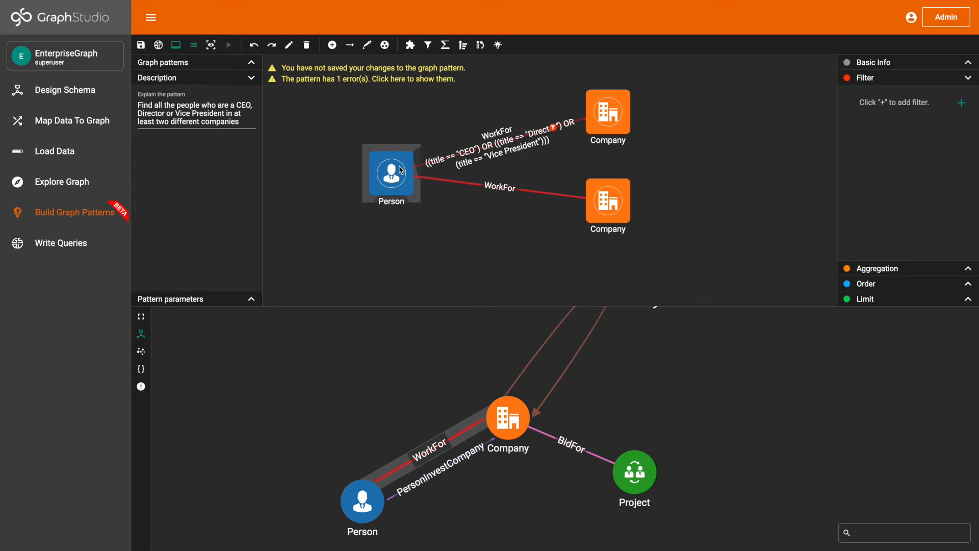
- Add a filter to the lower WorkFor edge with the condition type Condition1 OR Condition2
click(491, 187)
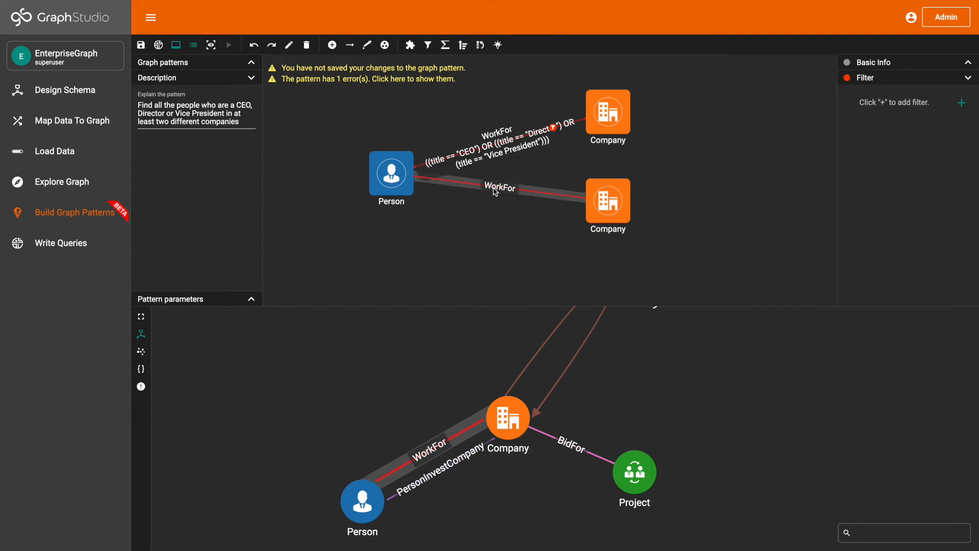
click(962, 103)
click(931, 146)
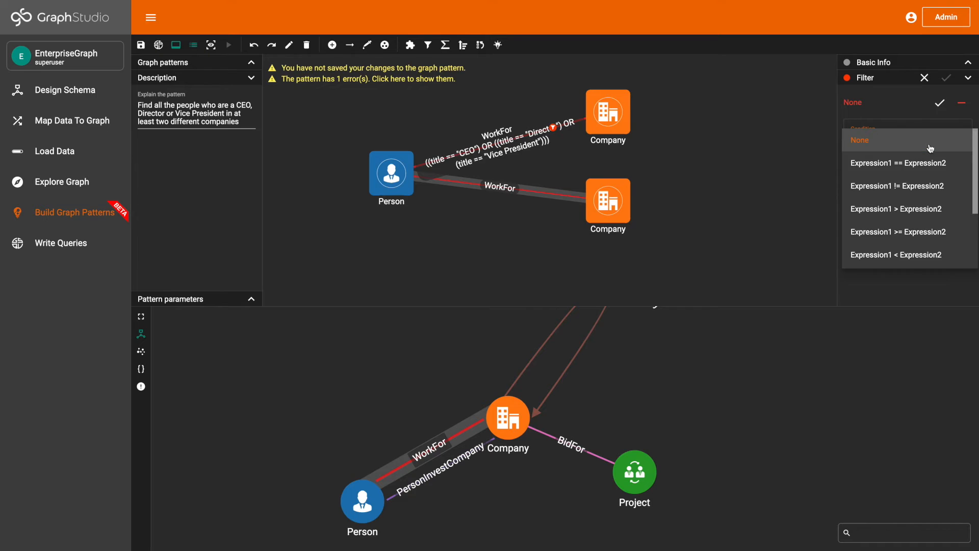
scroll(928, 254, down, 4)
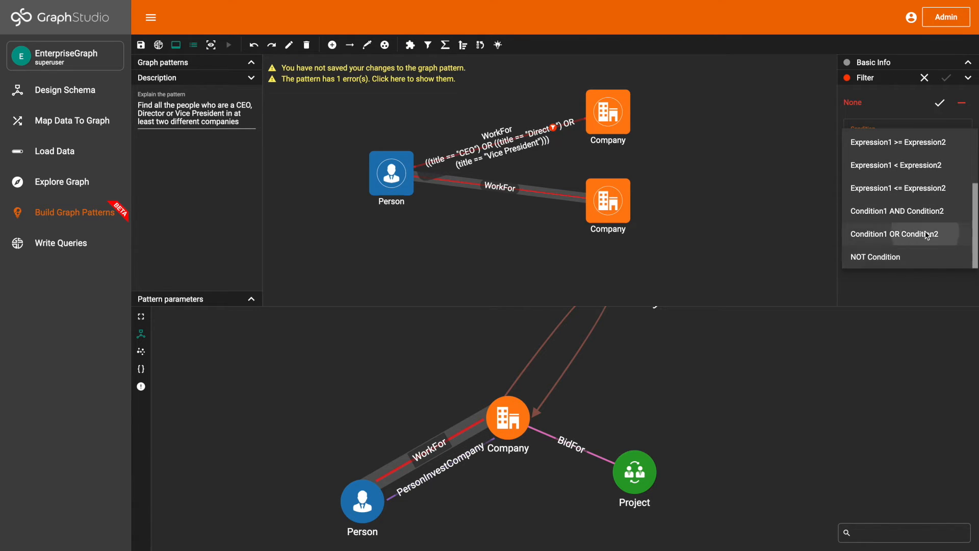
click(926, 234)
- Set Condition 1 of the lower WorkFor edge's filter to Expression1 == Expression2, with the title attribute as Expression 1
click(930, 192)
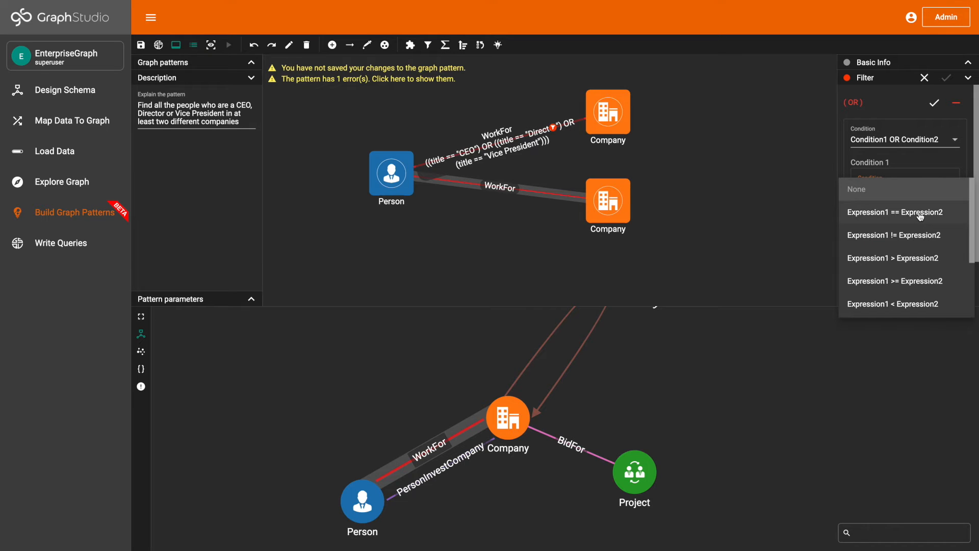
click(920, 216)
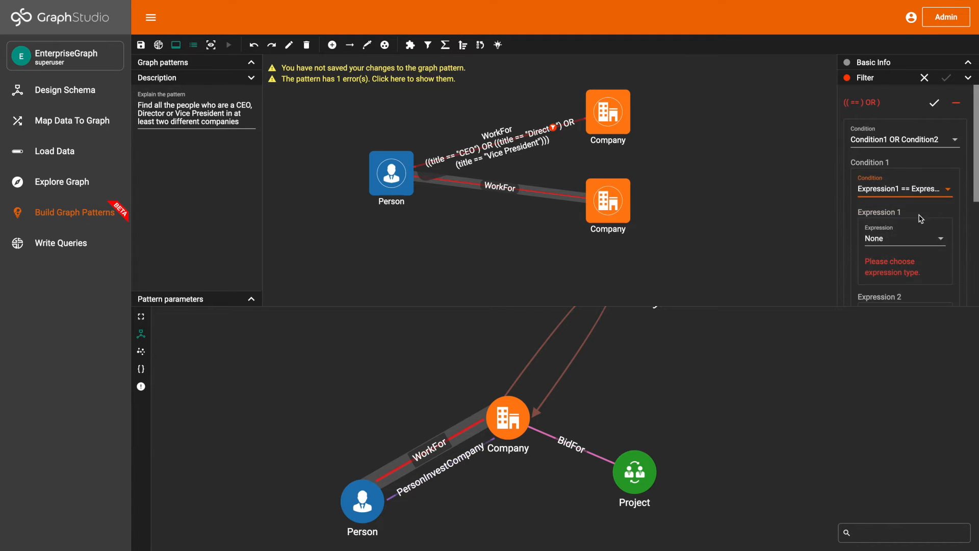
click(928, 221)
scroll(918, 299, down, 5)
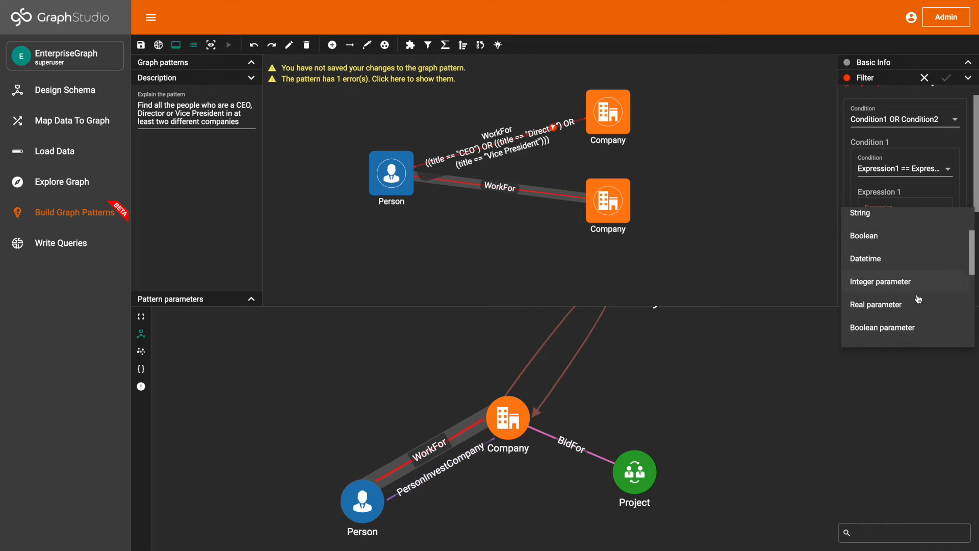
click(916, 311)
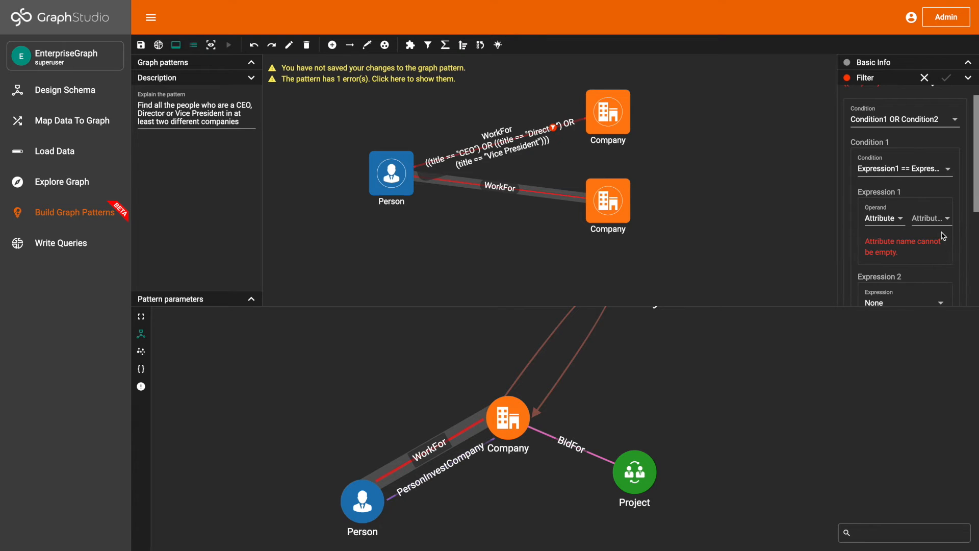
click(943, 226)
click(943, 227)
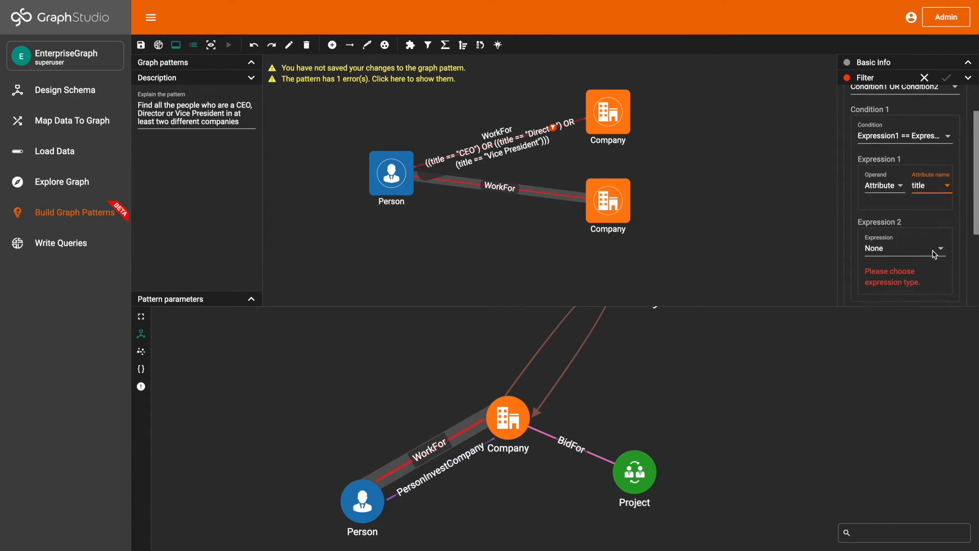
- Set Expression 2 of Condition 1 in the lower edge's filter to the string CEO
scroll(936, 252, down, 1)
click(921, 239)
scroll(921, 296, down, 1)
scroll(921, 296, down, 1)
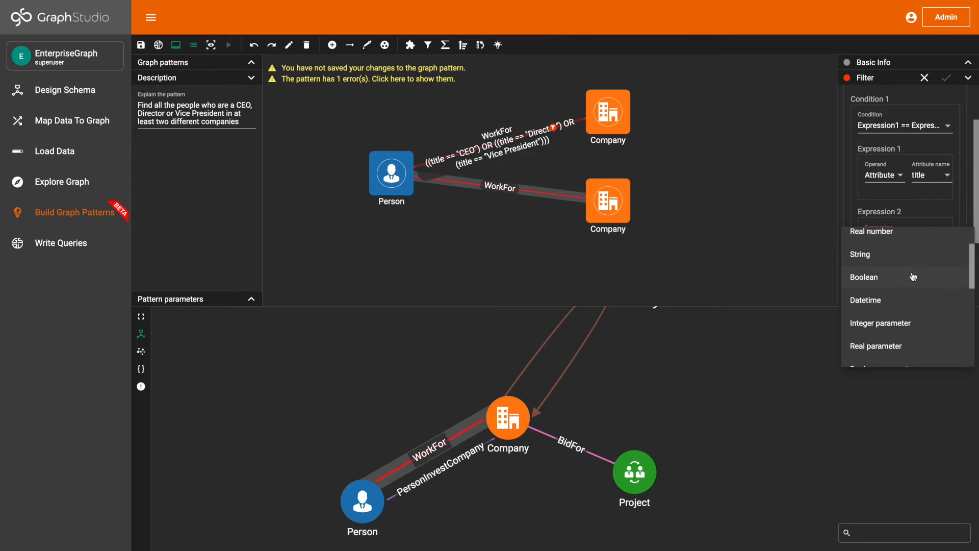
click(911, 253)
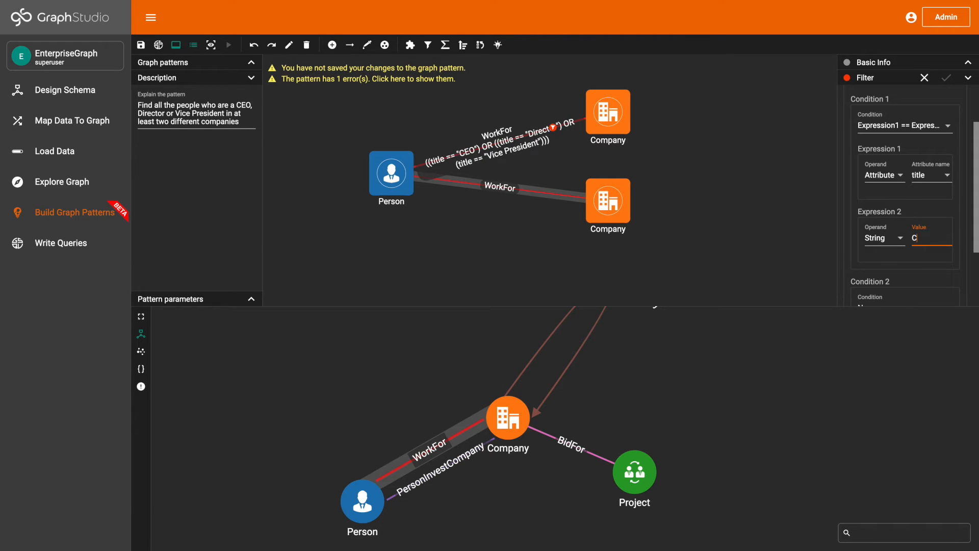
- Set Condition 2 of the lower edge's filter to a nested Condition1 OR Condition2
scroll(915, 194, down, 3)
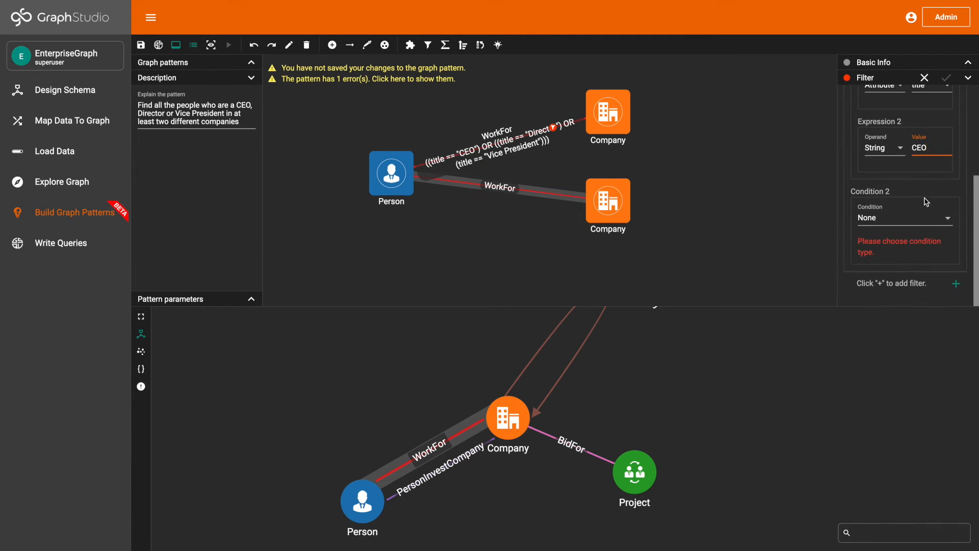
click(918, 219)
scroll(918, 286, down, 2)
click(915, 310)
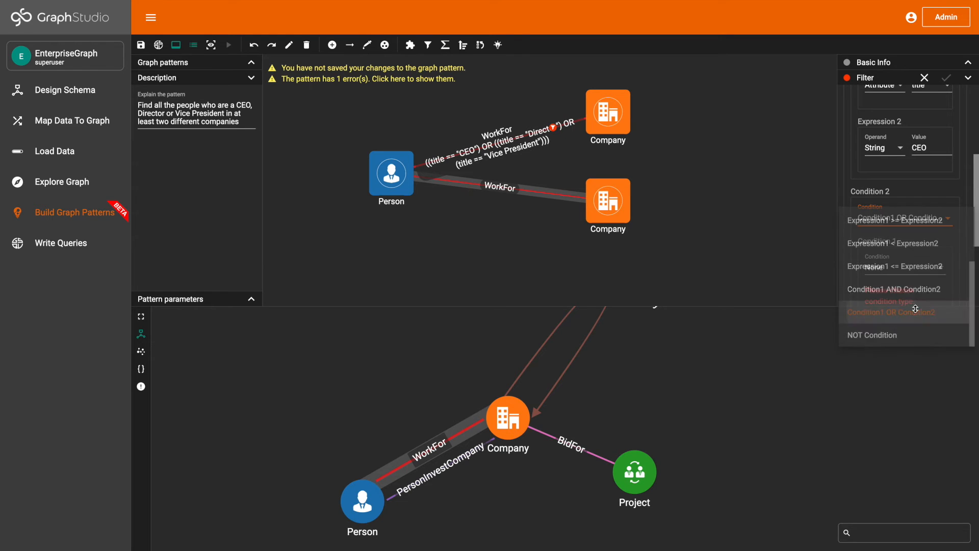
- Set the nested Condition 1 of the lower edge's filter to Expression1 == Expression2, with the title attribute as Expression 1
scroll(913, 255, down, 2)
click(907, 211)
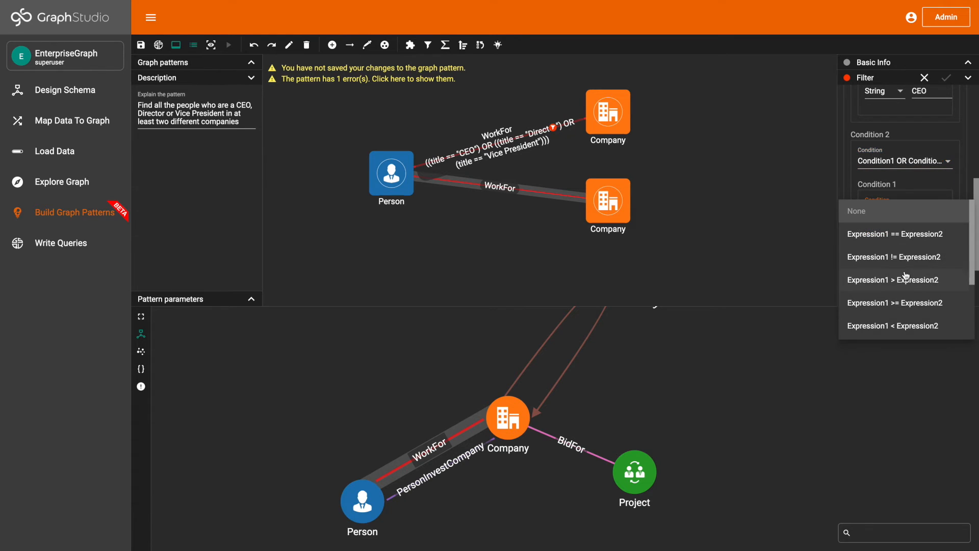
click(906, 234)
scroll(907, 232, down, 1)
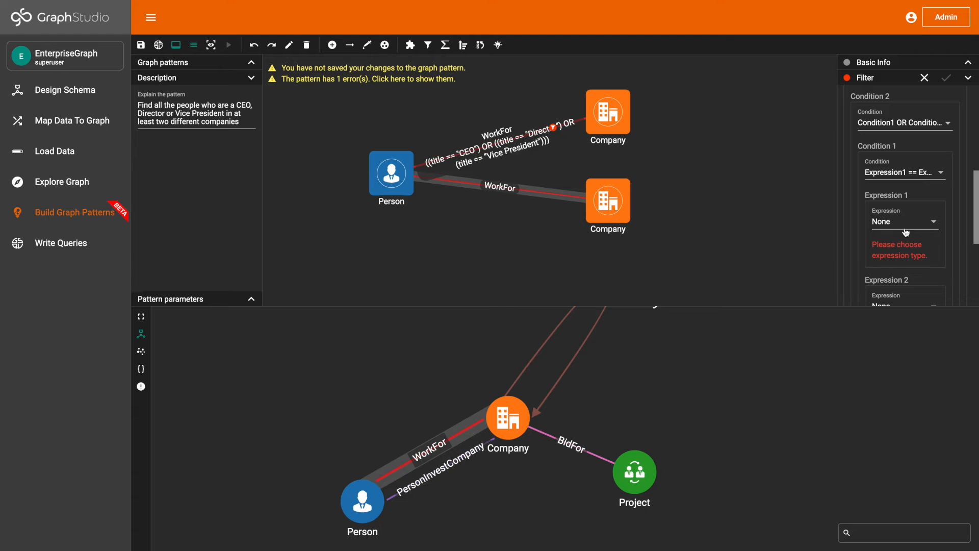
click(907, 231)
scroll(913, 279, down, 2)
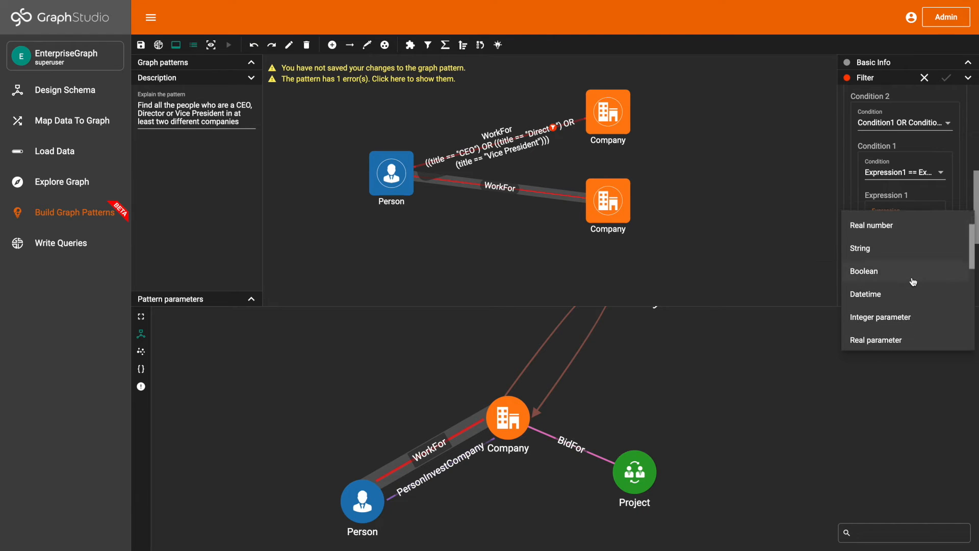
scroll(913, 282, down, 4)
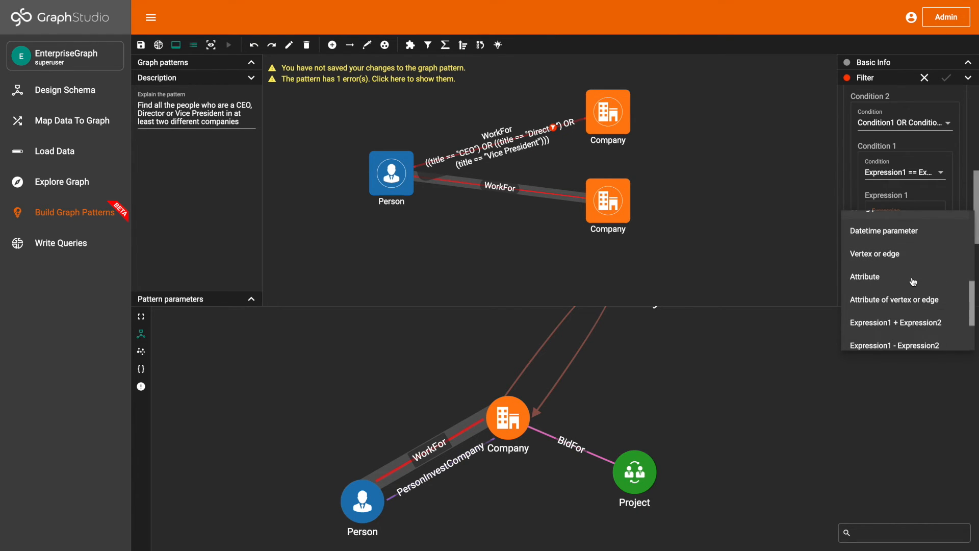
click(913, 281)
click(930, 230)
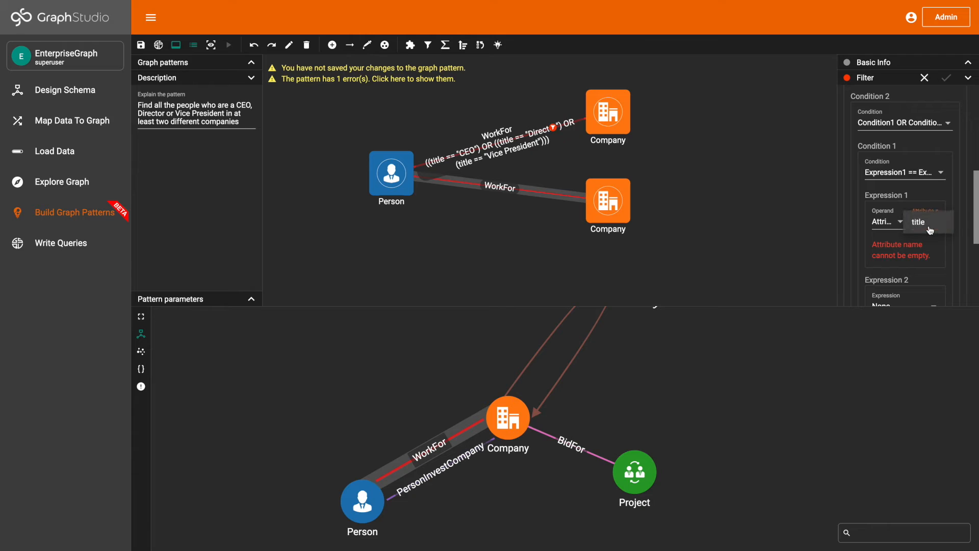
click(915, 254)
- Set Expression 2 of the nested Condition 1 in the lower edge's filter to the string Director
click(915, 254)
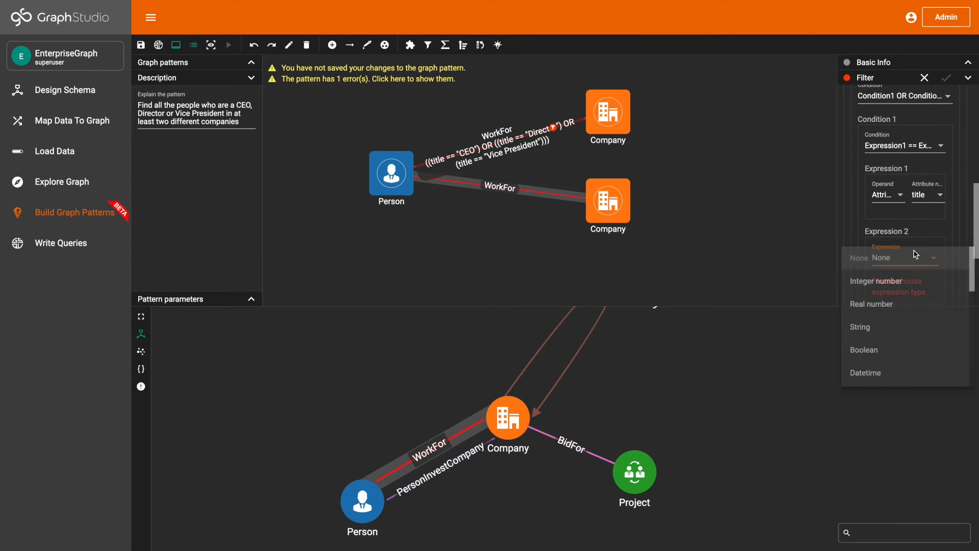
click(909, 325)
click(928, 265)
text(Director)
- Set the nested Condition 2 of the lower edge's filter to Expression1 == Expression2, with the title attribute as Expression 1
scroll(908, 204, down, 2)
click(918, 228)
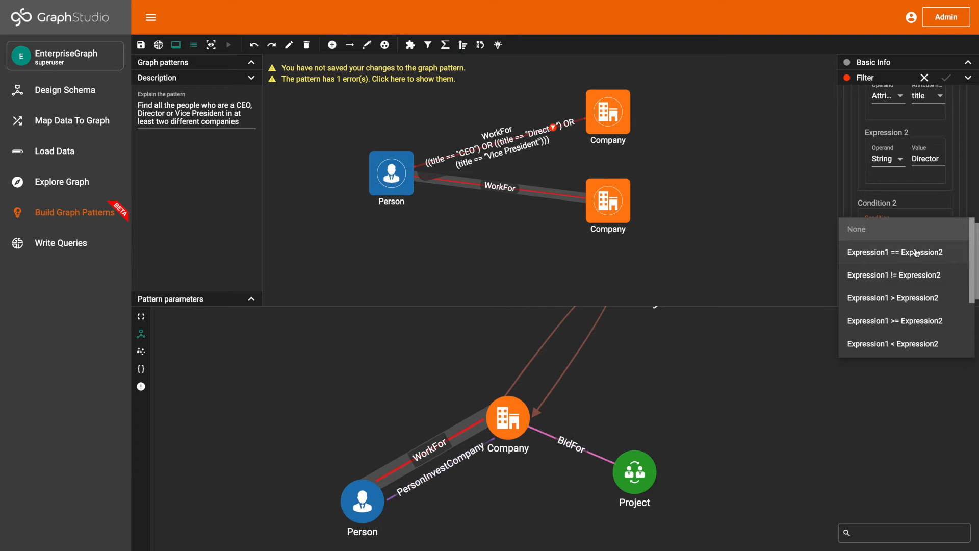
click(917, 253)
scroll(914, 240, down, 1)
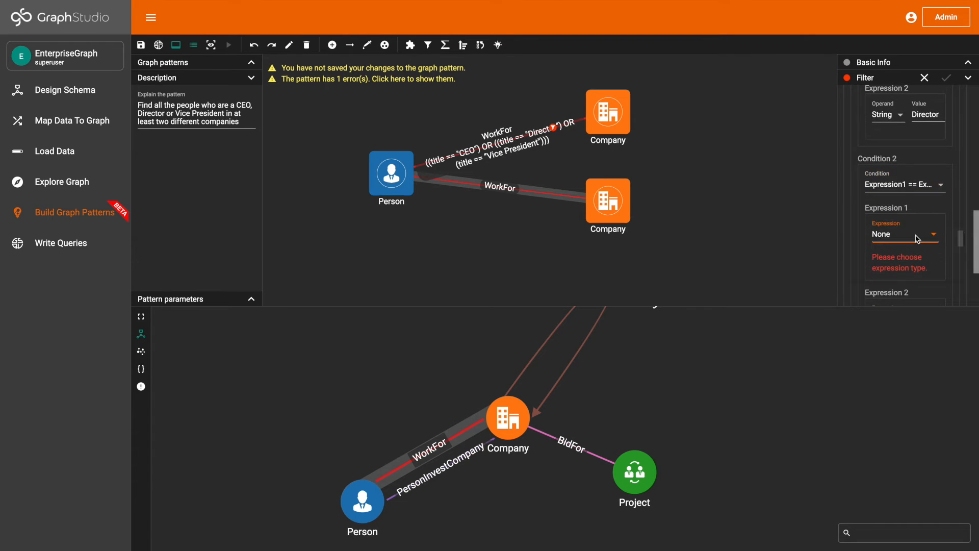
click(917, 238)
scroll(918, 287, down, 1)
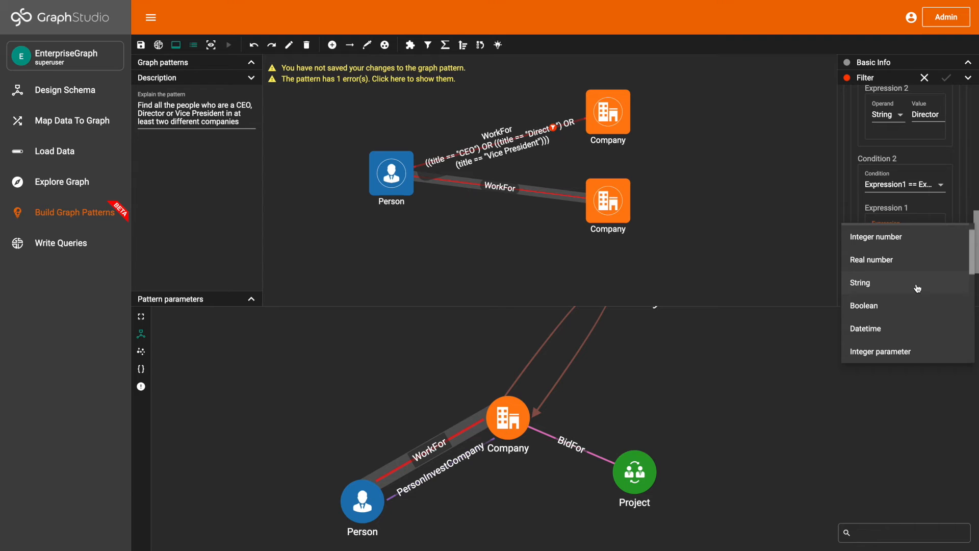
scroll(918, 288, down, 7)
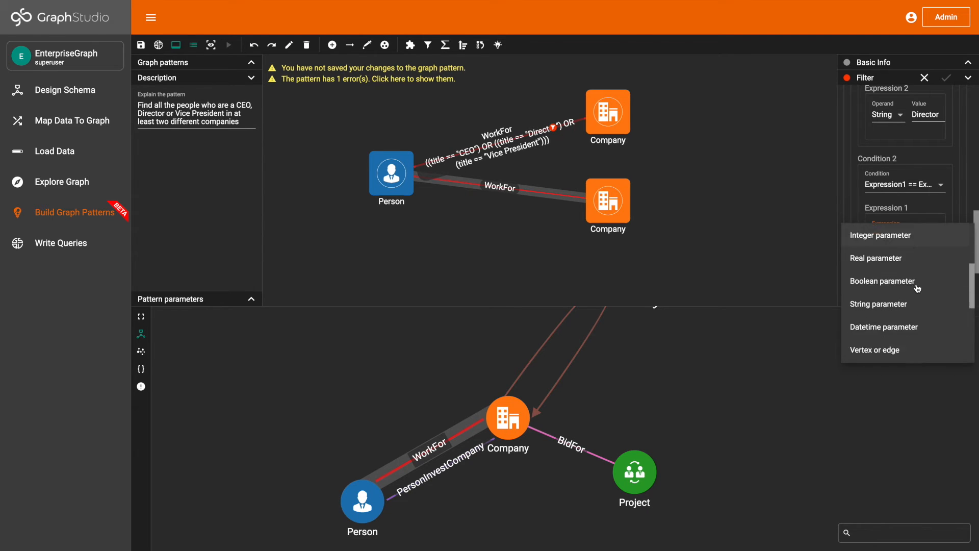
click(915, 318)
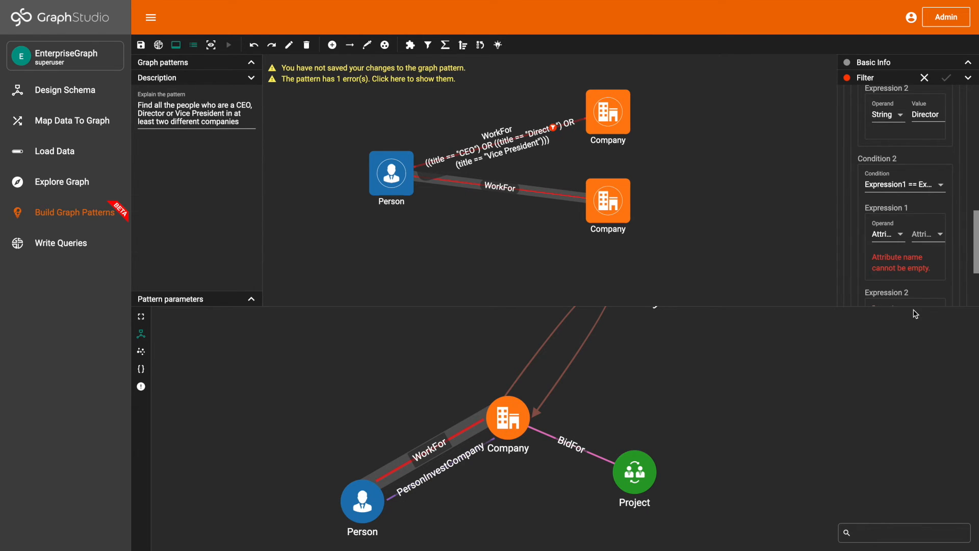
click(927, 236)
click(926, 244)
- Set Expression 2 of the lower edge's nested Condition 2 to the string Vice President and finish editing the filter expression
scroll(927, 250, down, 1)
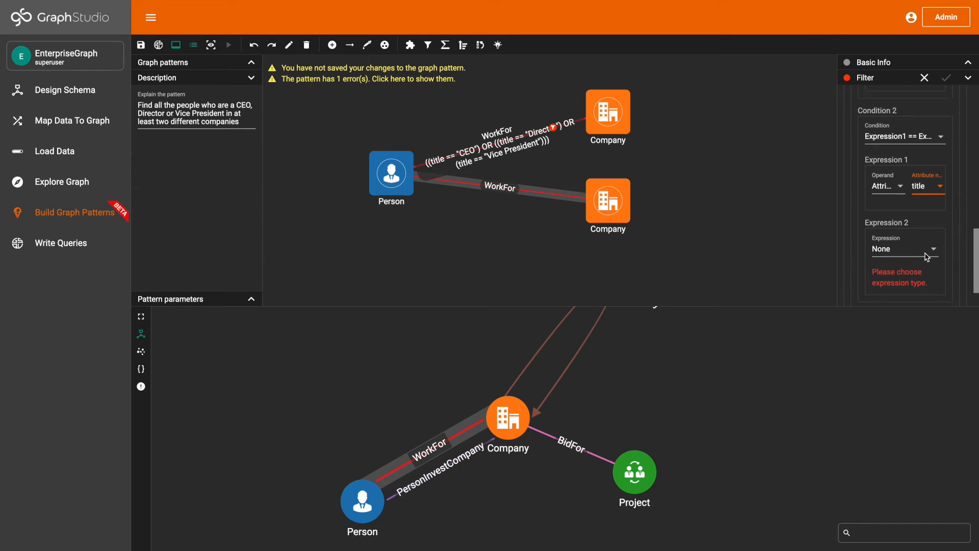
click(927, 250)
scroll(918, 292, down, 4)
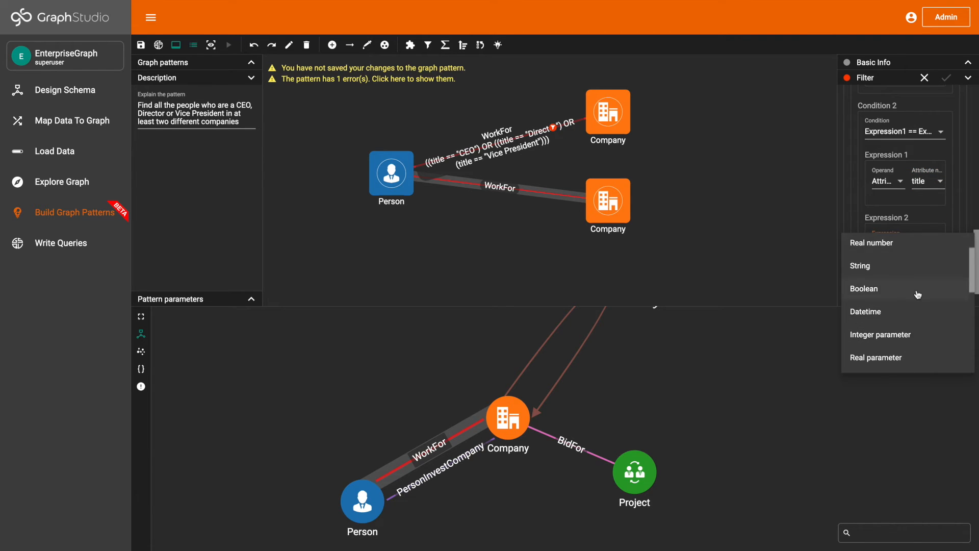
scroll(918, 294, down, 3)
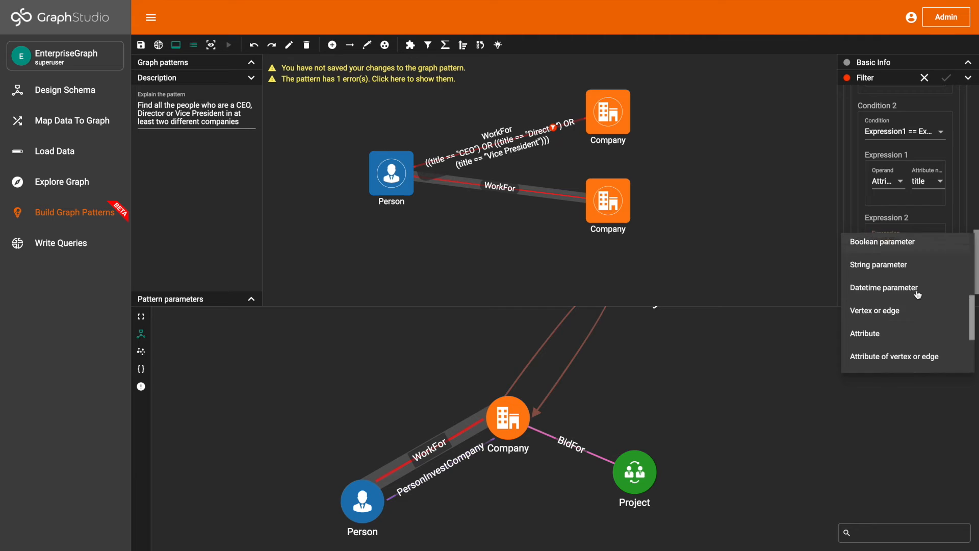
scroll(918, 295, up, 5)
scroll(919, 294, up, 3)
click(913, 270)
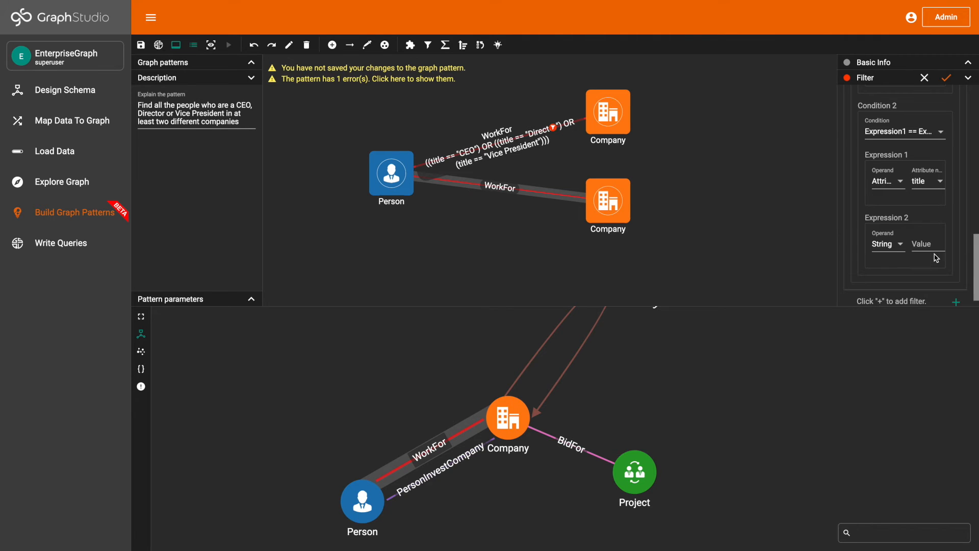
click(935, 251)
text(Vice President)
key(Return)
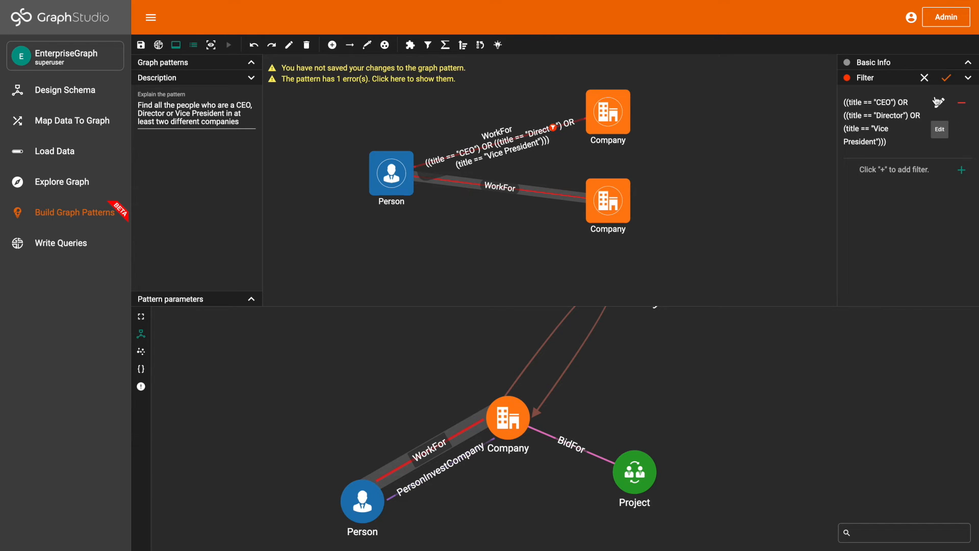
- Apply the filter to the lower WorkFor edge and move the Person vertex slightly farther from the two Company vertices
click(947, 78)
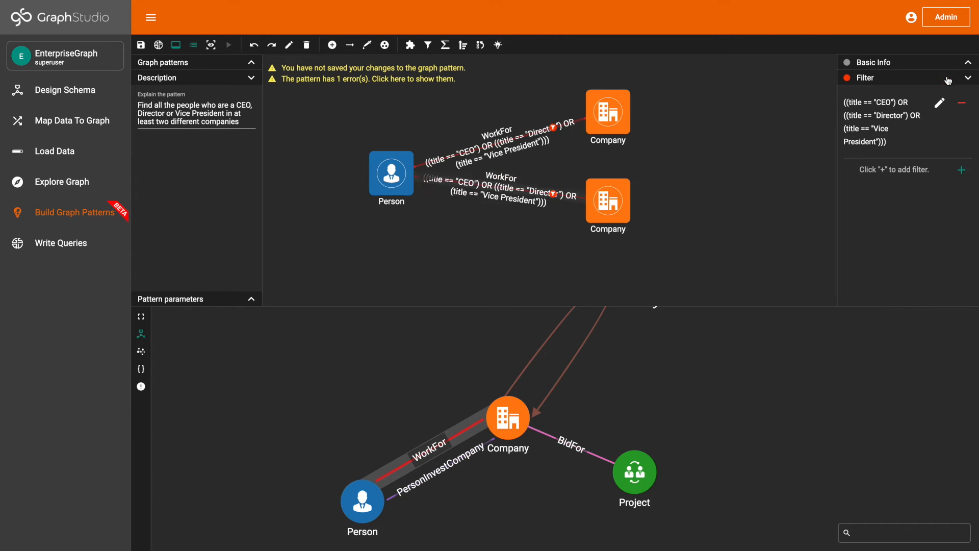
drag(387, 180, 371, 181)
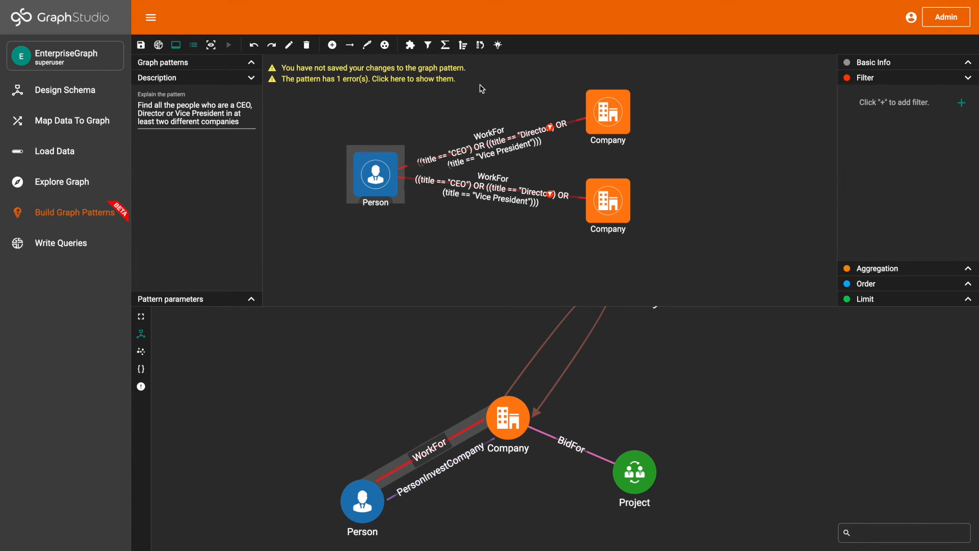
- Mark the Person vertex, both WorkFor edges and both Company vertices as outputs of the pattern
click(499, 45)
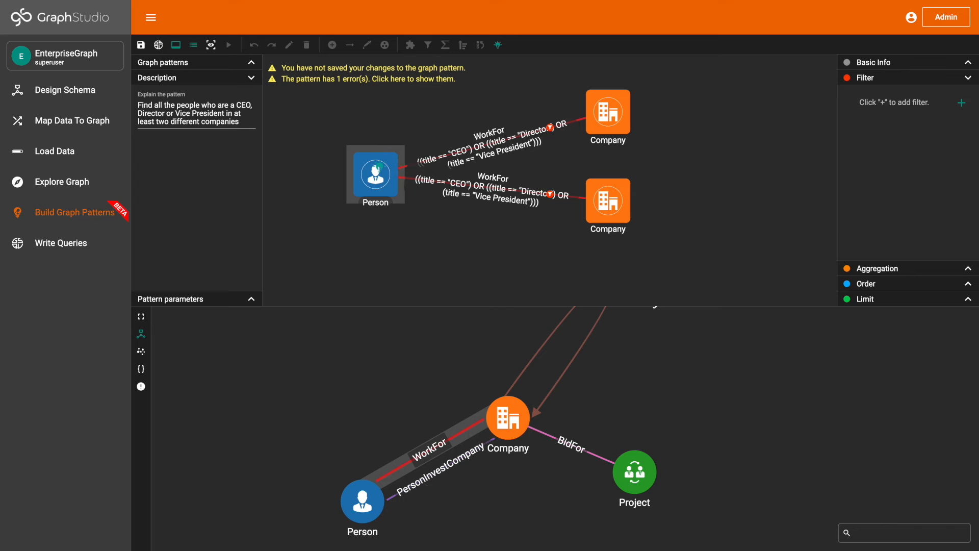
click(379, 167)
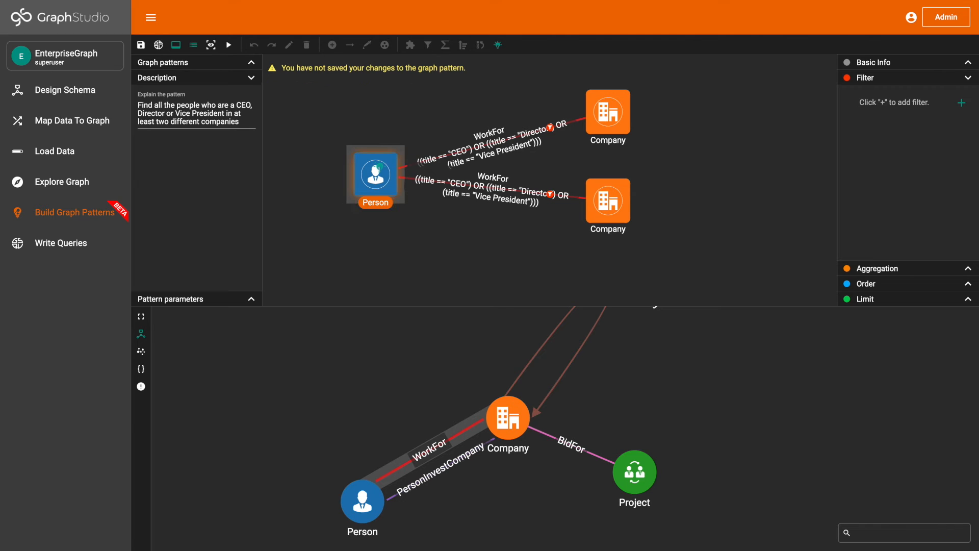
click(472, 151)
click(595, 127)
click(510, 196)
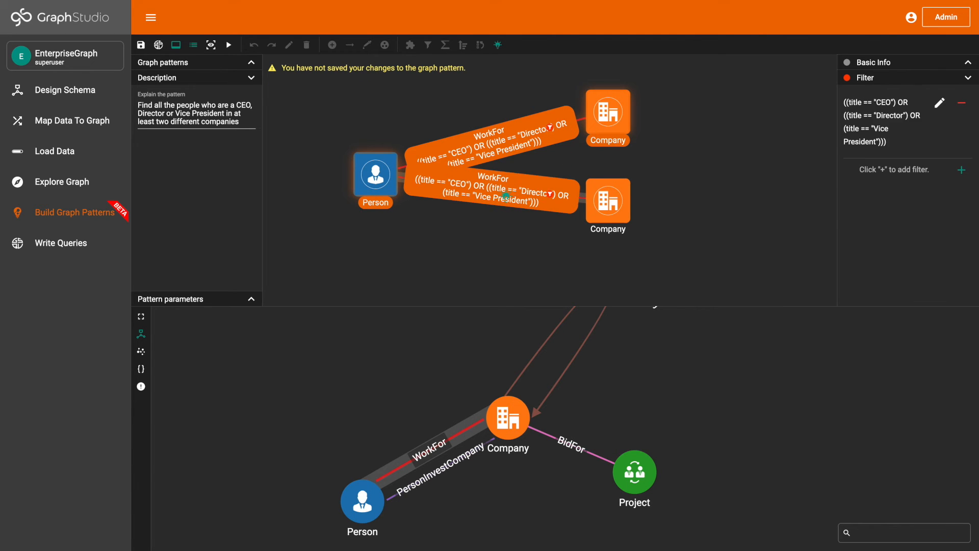
click(603, 213)
click(498, 45)
- Arrange the two Company vertices on opposite sides of the Person vertex and save the graph pattern
drag(602, 109, 297, 163)
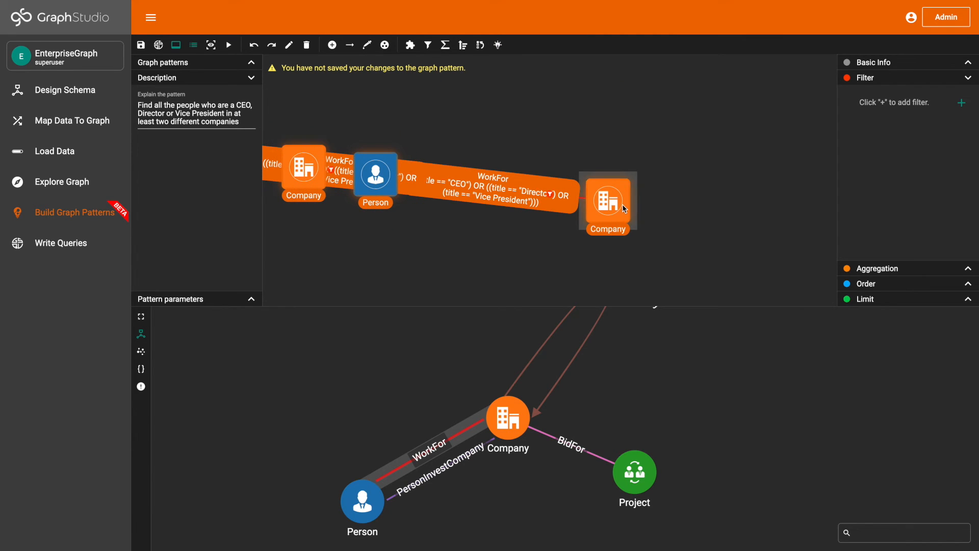
drag(623, 204, 745, 179)
scroll(575, 238, down, 3)
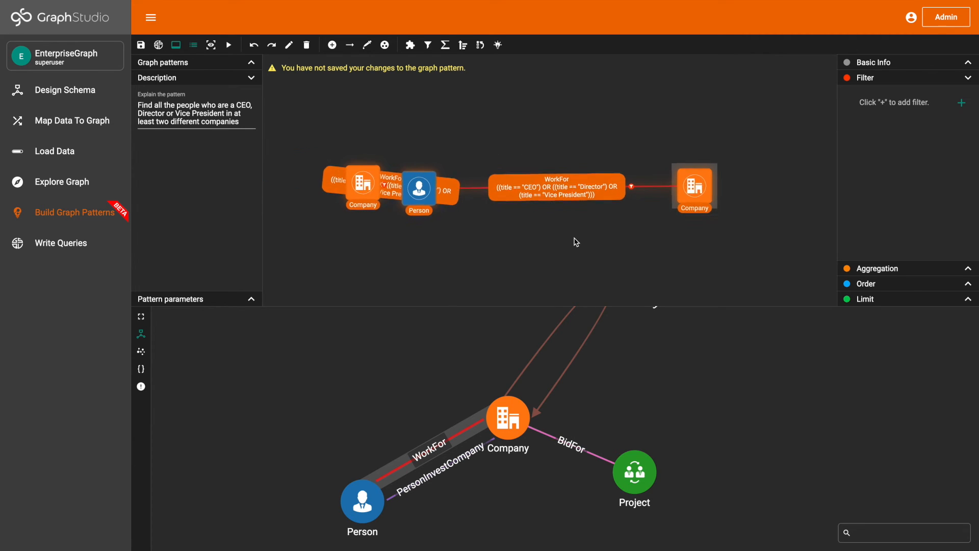
drag(481, 261, 565, 261)
drag(463, 201, 305, 199)
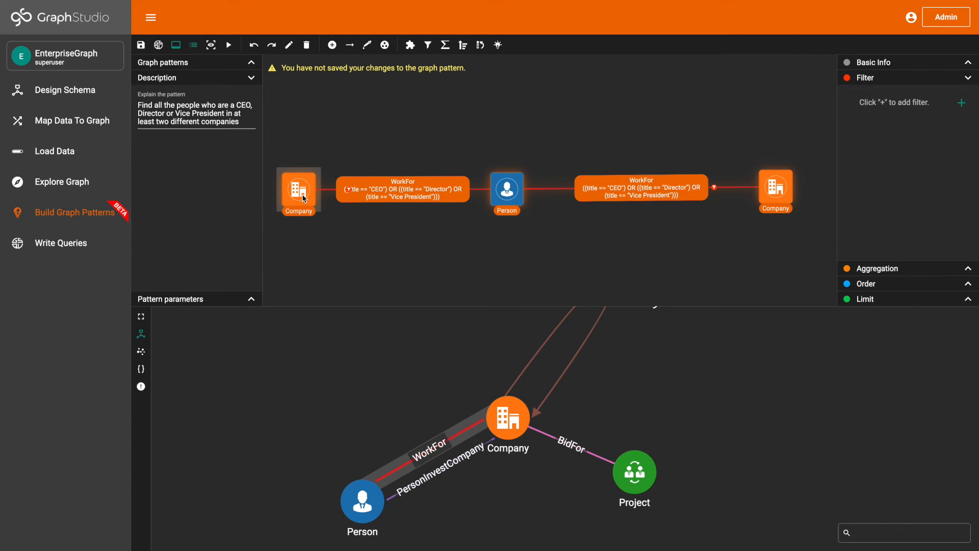
click(142, 46)
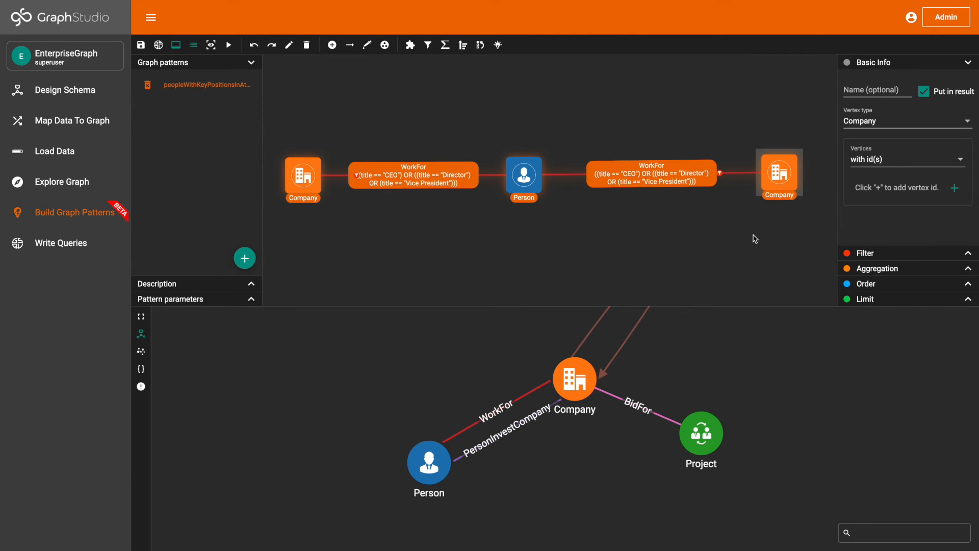
- Name the Company vertex to the right of Person c1 and the one to its left c2
click(869, 88)
text(c1)
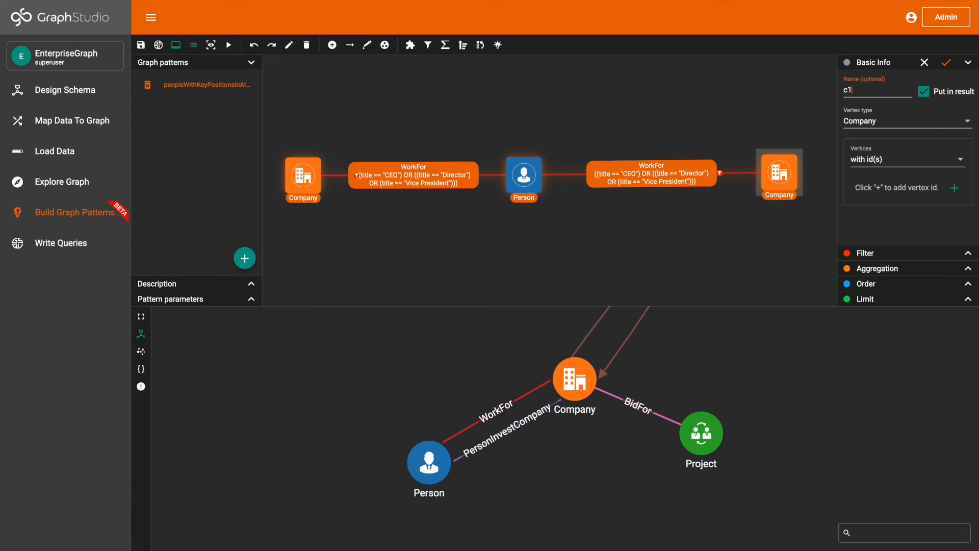
click(947, 63)
click(303, 190)
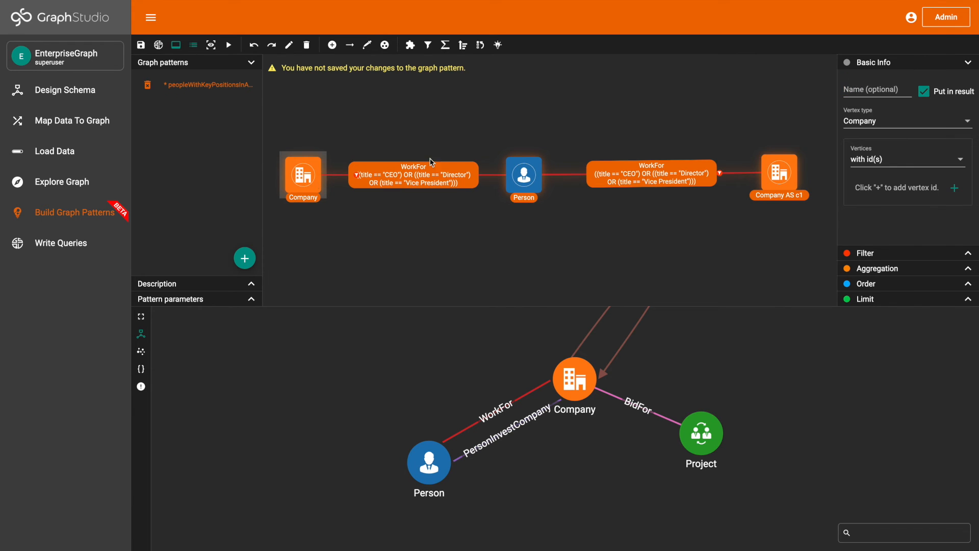
click(866, 90)
text(c2)
click(946, 63)
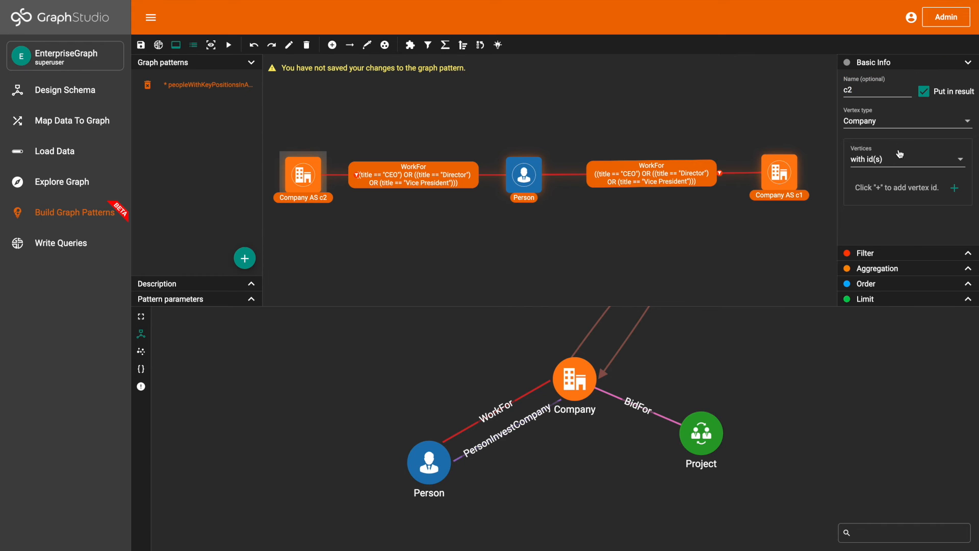
- Add a filter to Company vertex c2 with the condition Expression1 != Expression2
click(900, 253)
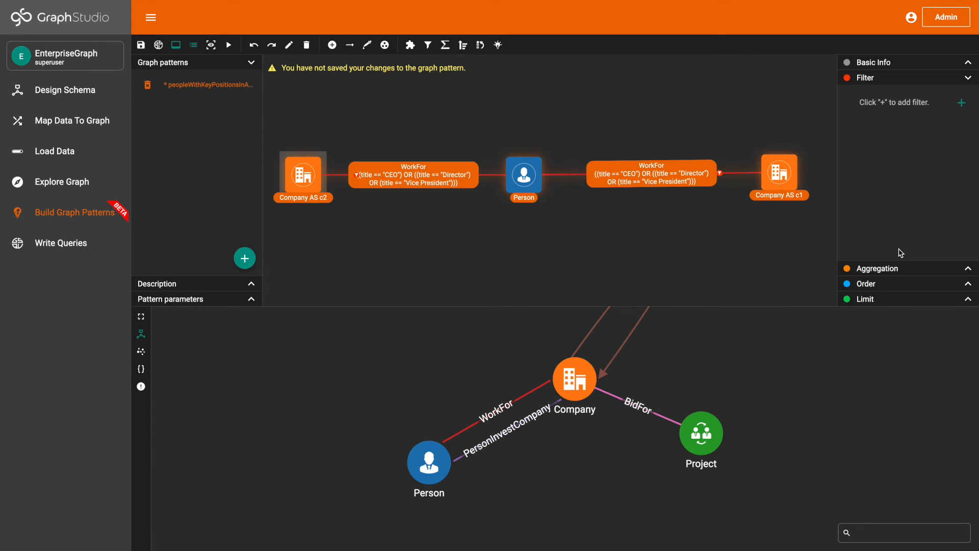
click(963, 105)
click(908, 148)
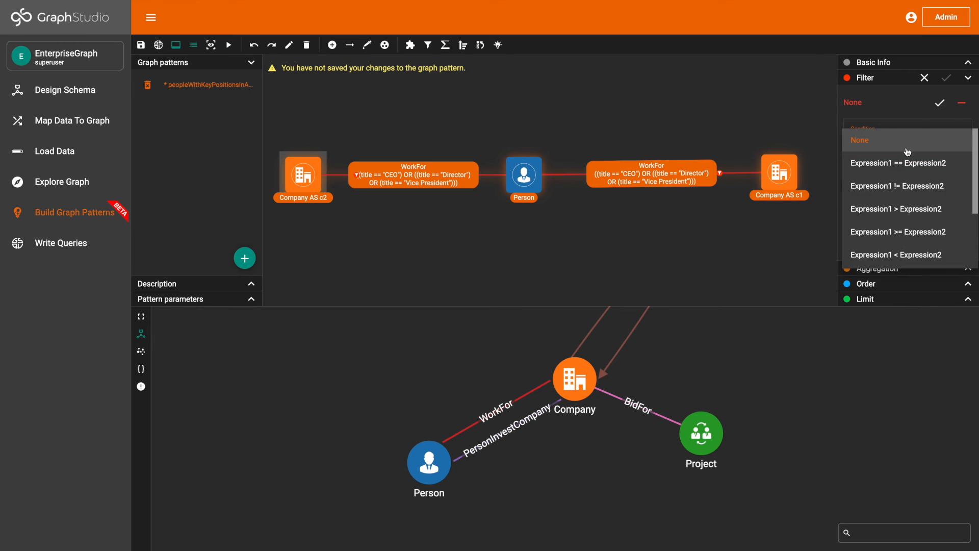
click(910, 187)
- Set Expression 1 of the c2 vertex filter to the operand Vertex or edge with the name c1
click(909, 187)
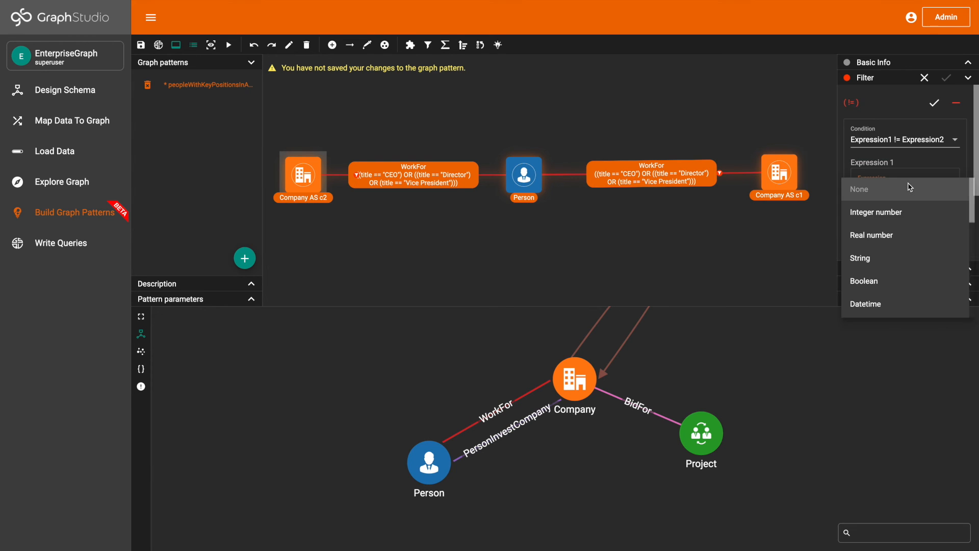
scroll(901, 273, down, 3)
scroll(901, 273, down, 3)
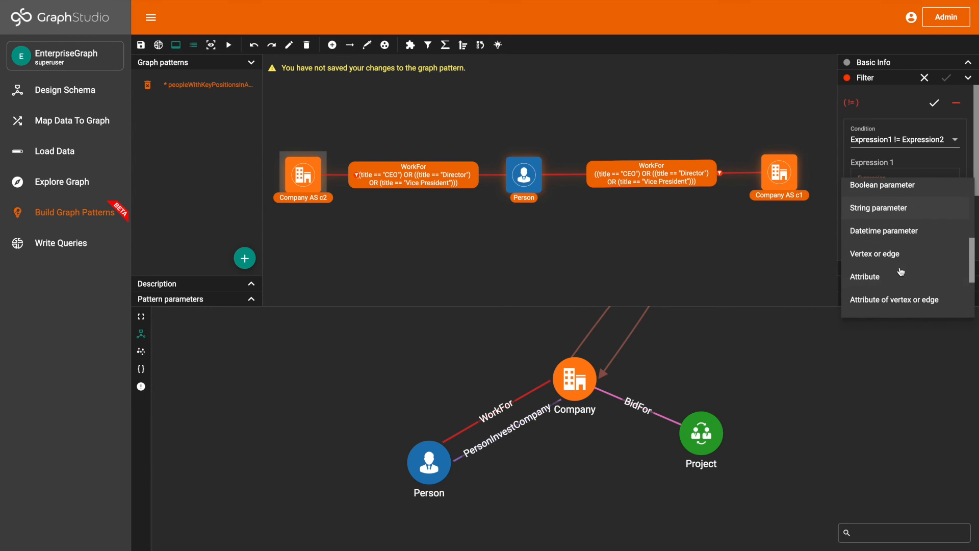
click(901, 257)
click(928, 188)
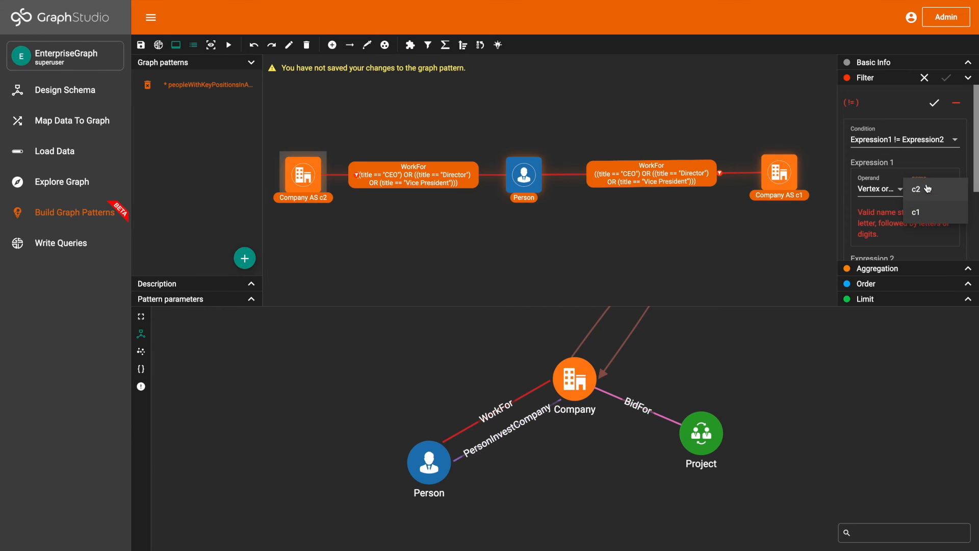
click(927, 213)
- Set Expression 2 of the c2 vertex filter to Vertex or edge c2 and apply the filter
scroll(915, 205, down, 1)
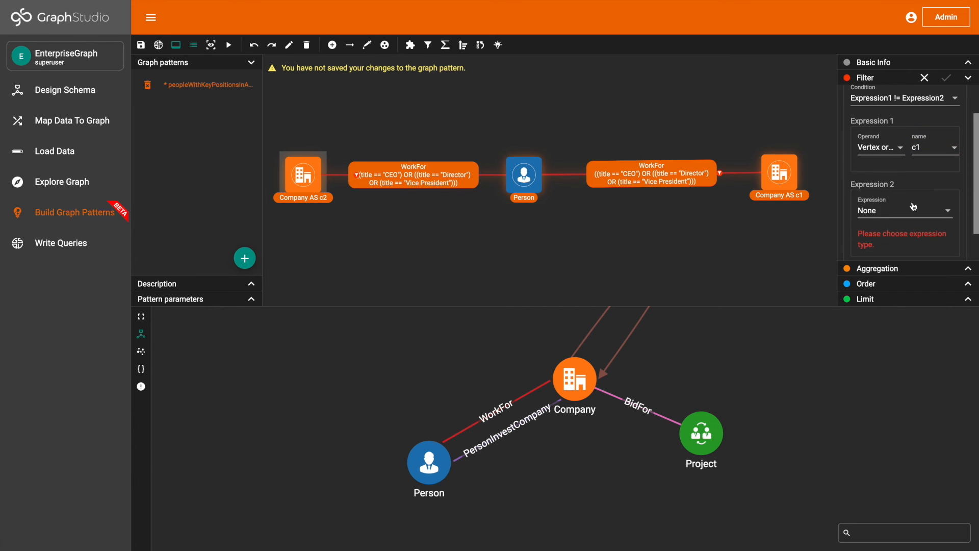
click(914, 206)
scroll(900, 259, down, 4)
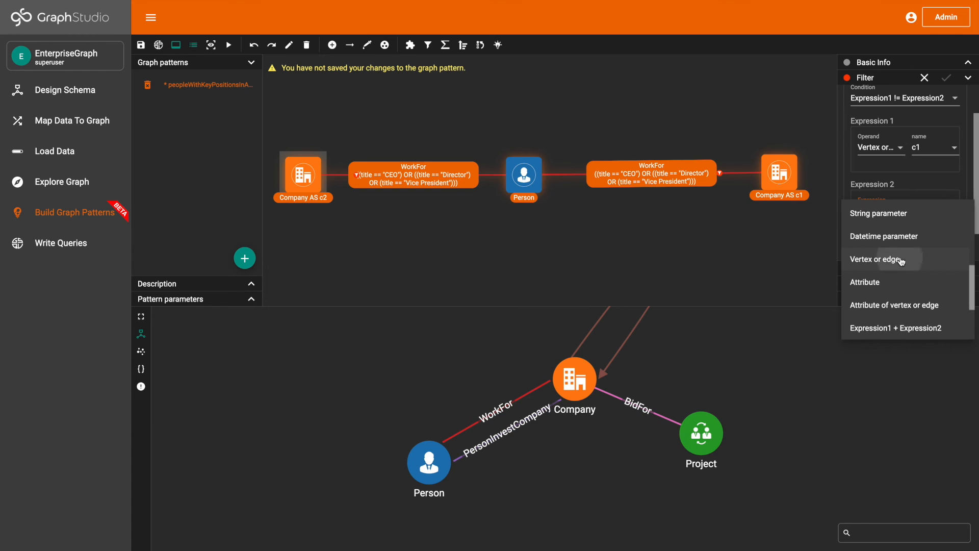
click(901, 262)
click(937, 216)
click(936, 215)
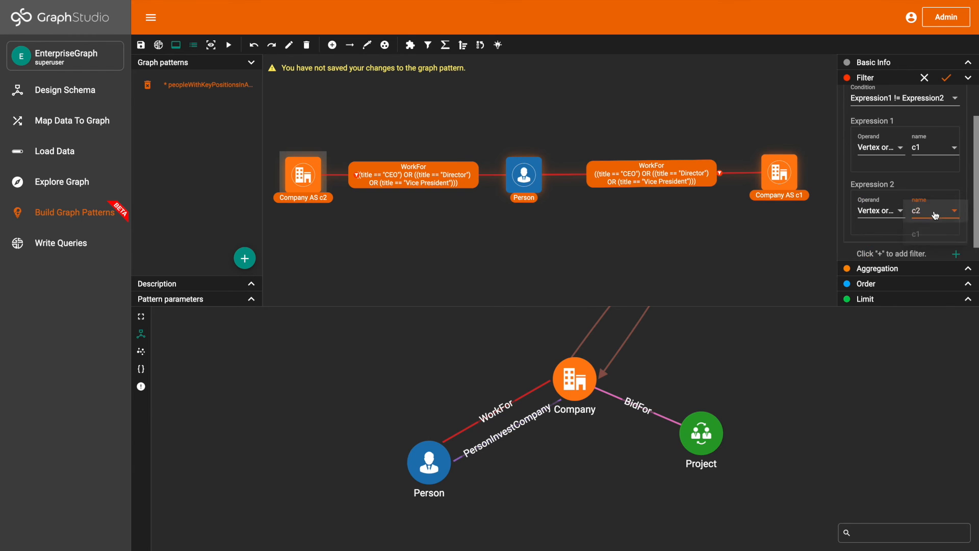
scroll(936, 216, down, 1)
click(947, 77)
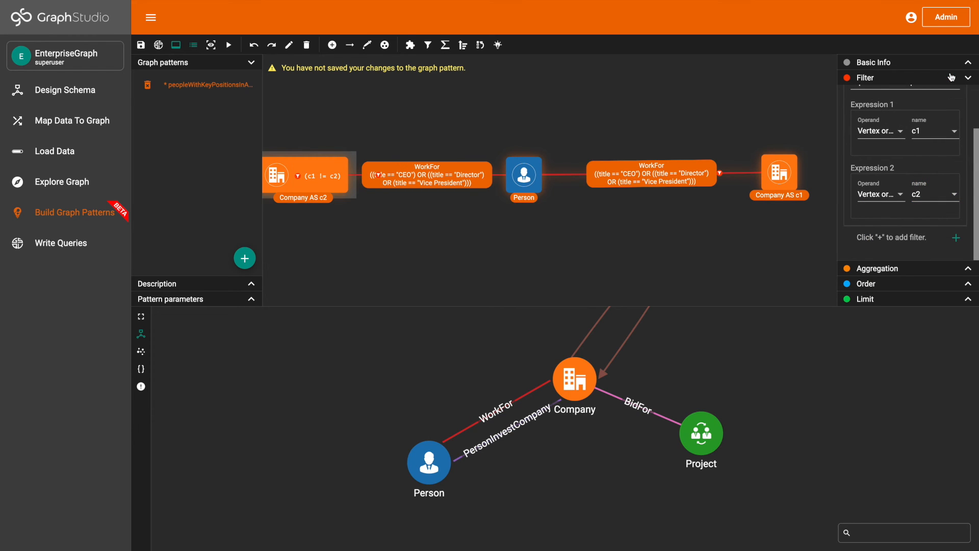
- Save the graph pattern and run it
click(141, 45)
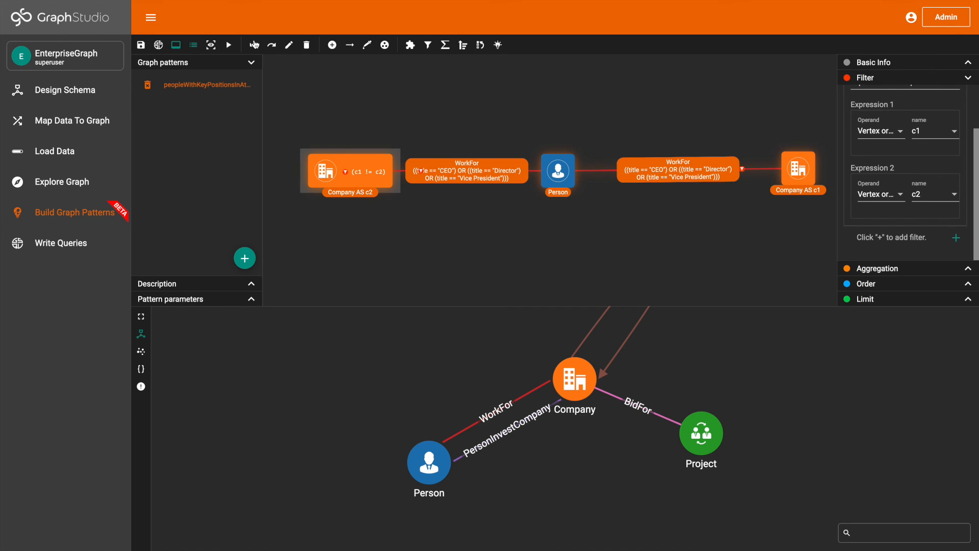
click(143, 49)
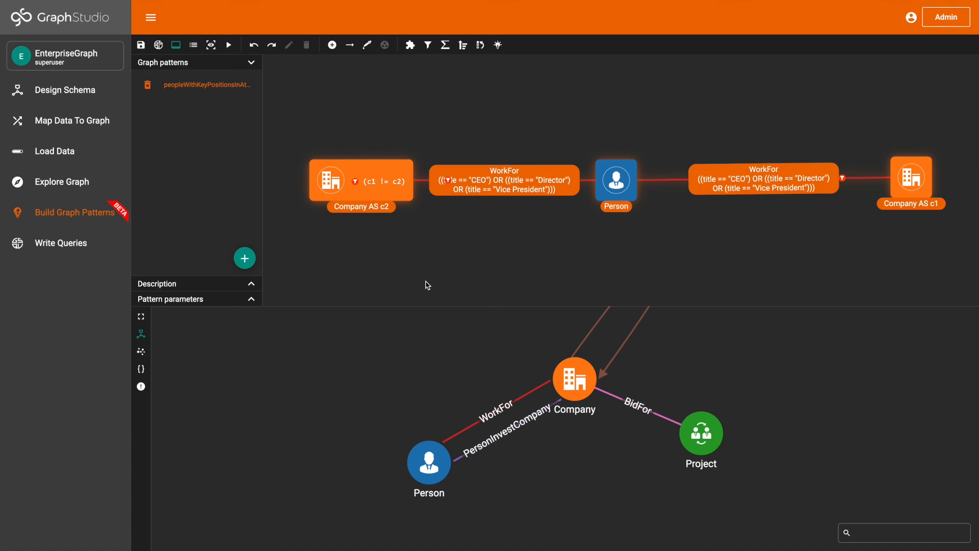
click(230, 47)
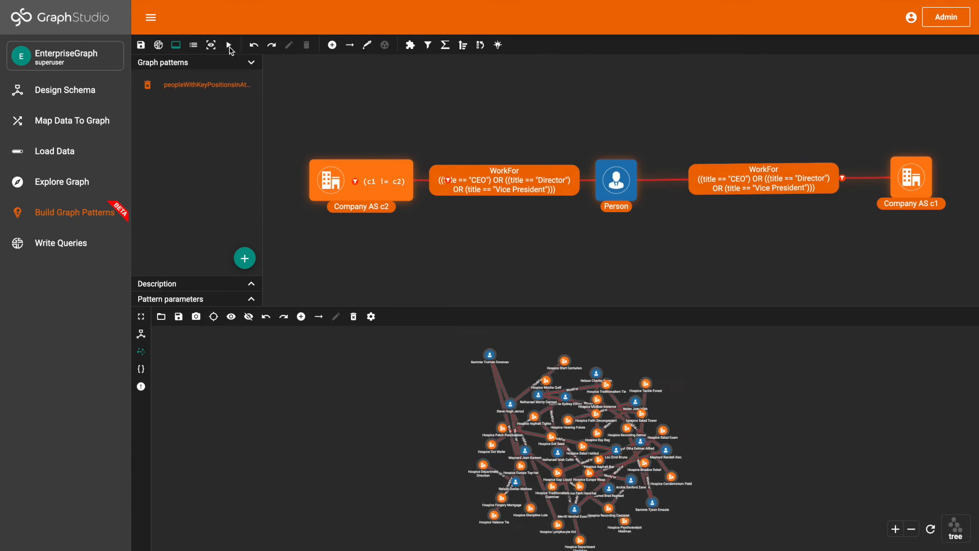
- Expand the result graph to the full workspace and rearrange it with the tree layout
click(142, 317)
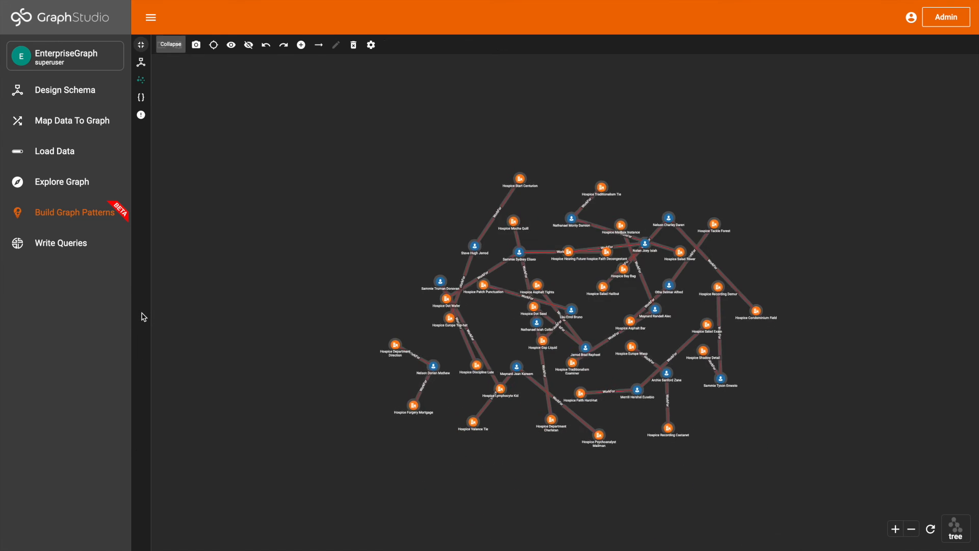
click(964, 530)
click(956, 420)
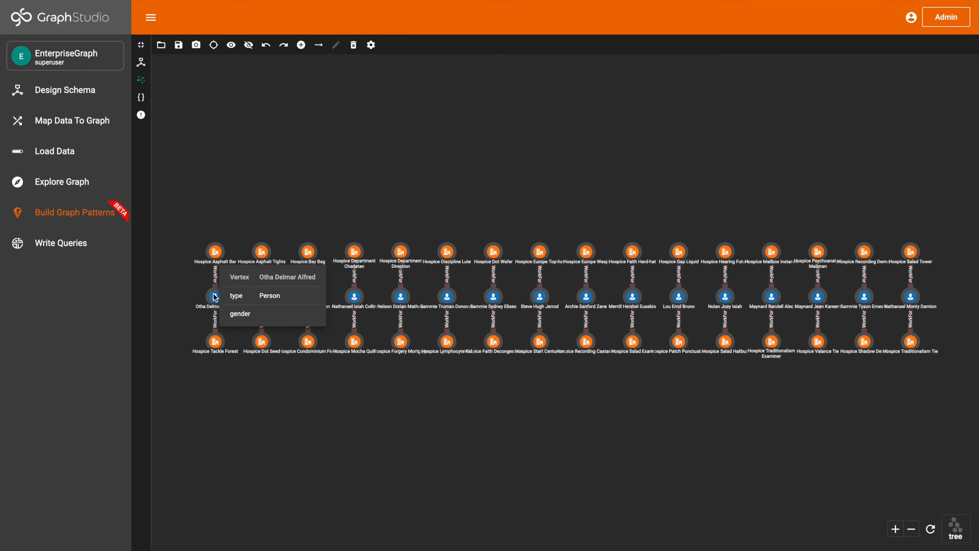
- Inspect the details of the first two Person vertices in the result and the companies connected to each
mouse_move(217, 280)
mouse_move(219, 259)
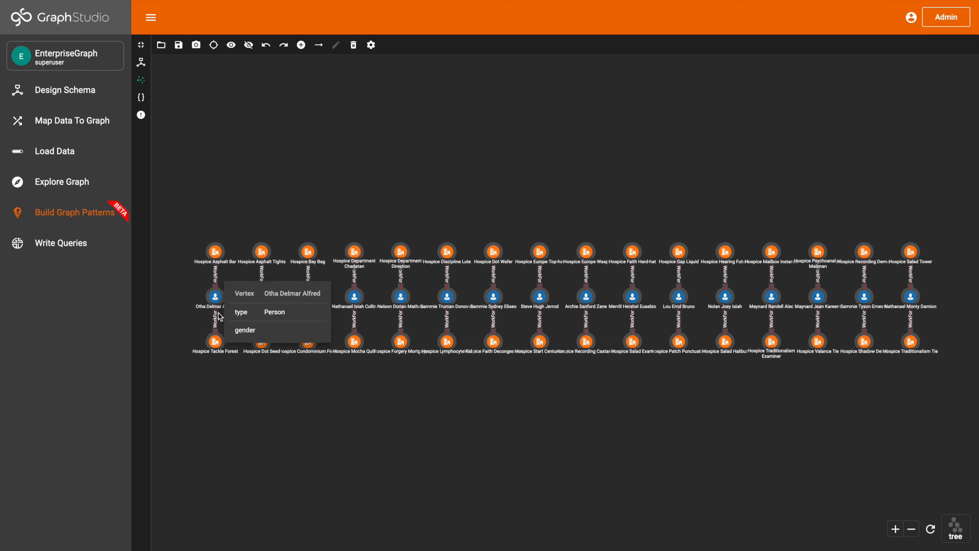
mouse_move(218, 341)
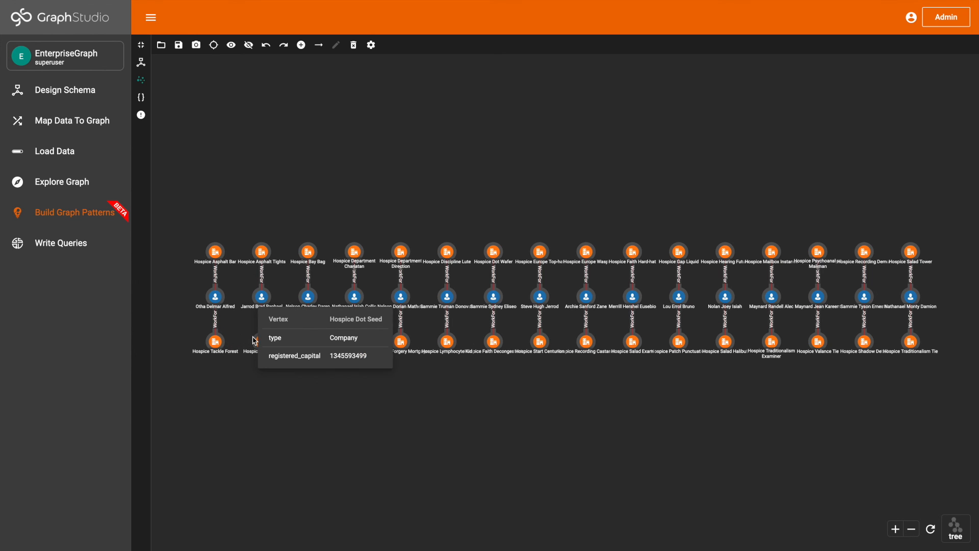
mouse_move(259, 328)
mouse_move(263, 302)
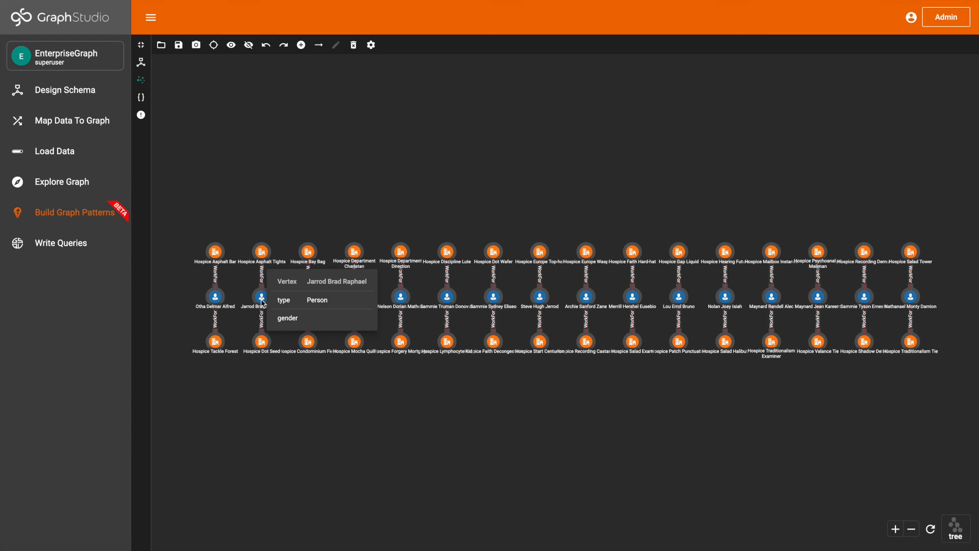
mouse_move(264, 257)
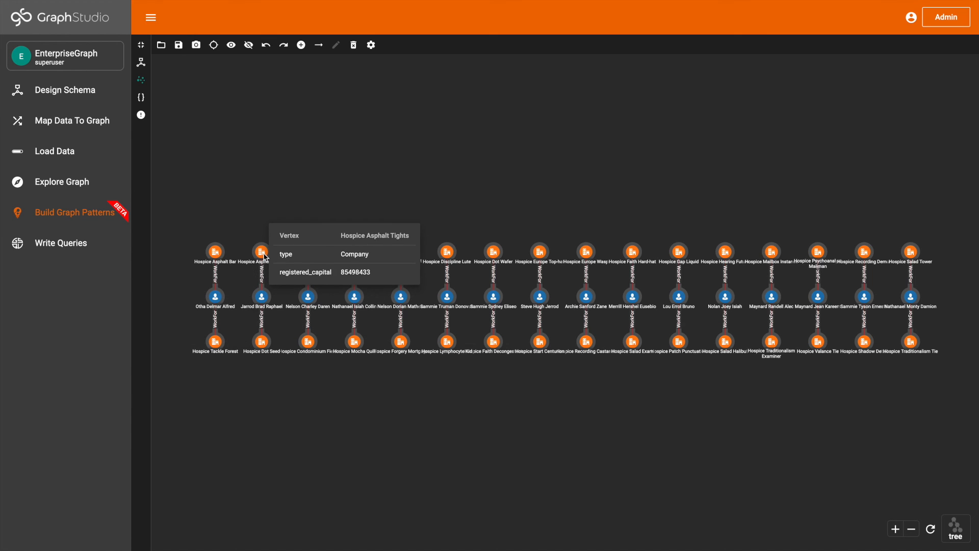